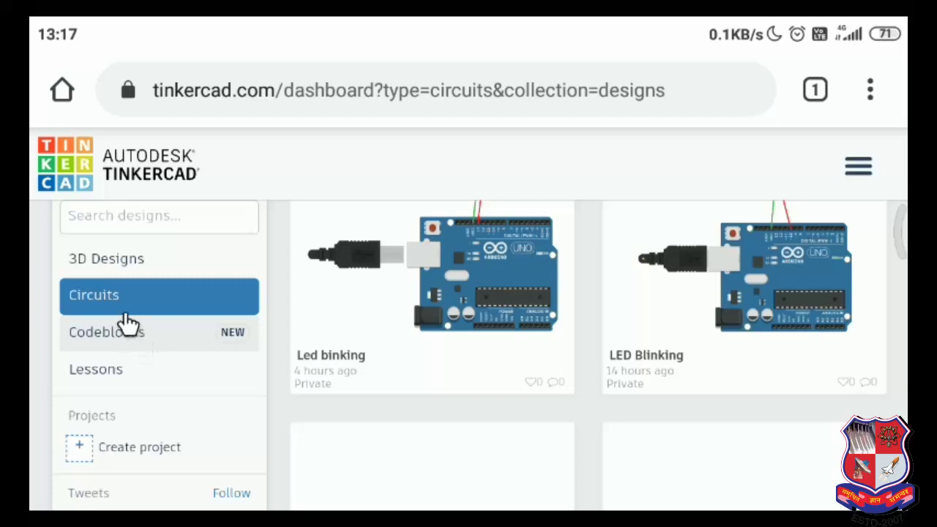
pyautogui.click(89, 306)
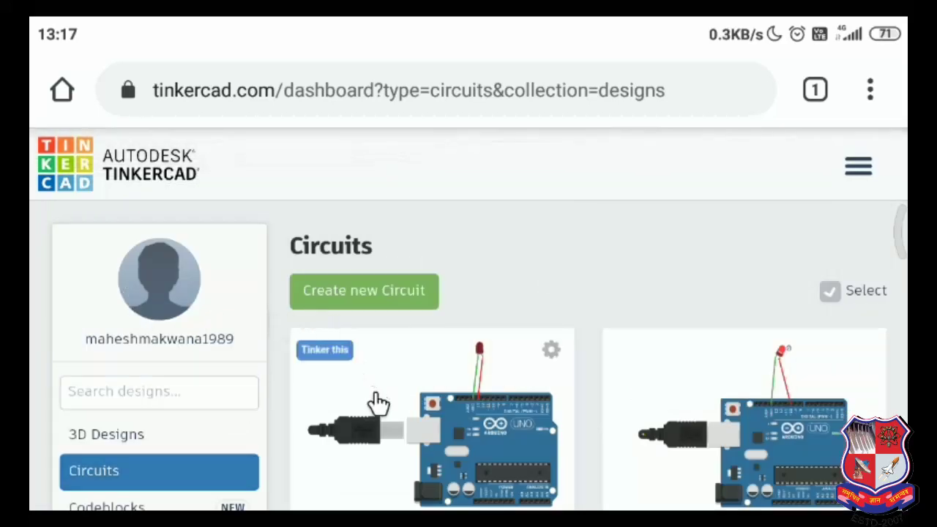
pyautogui.scroll(-5, 379, 401)
pyautogui.scroll(2, 649, 359)
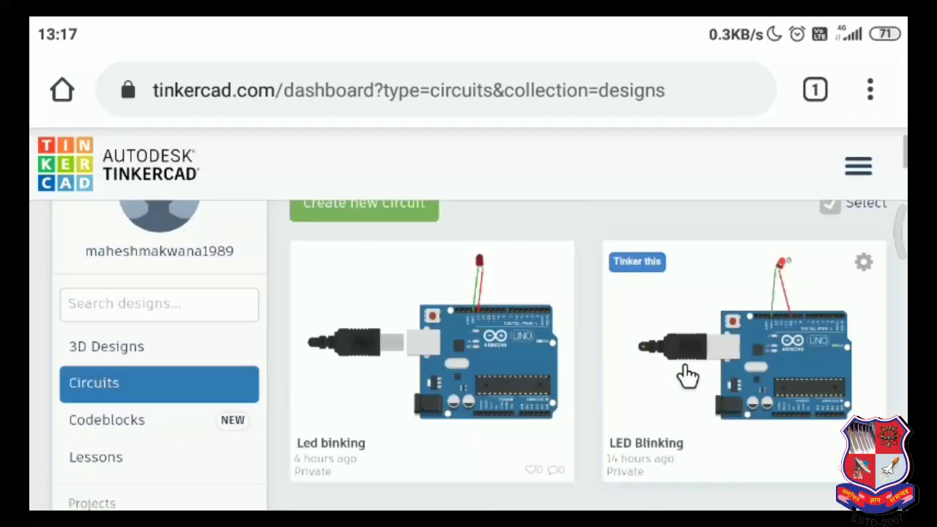
pyautogui.scroll(2, 687, 375)
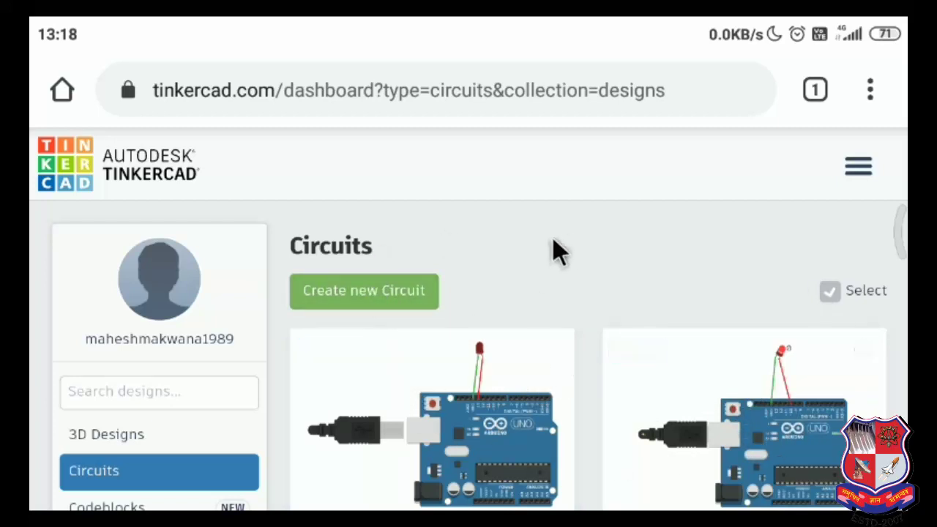
# Step: Create a new blank circuit from the dashboard, which opens as Funky Migelo
pyautogui.click(369, 296)
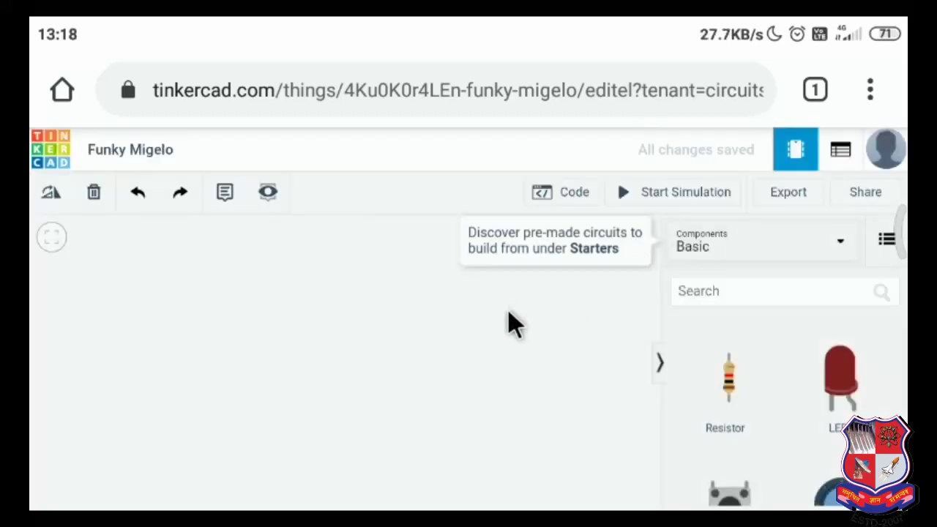
# Step: Change the project title from Funky Migelo to 'Led blink'
pyautogui.click(164, 150)
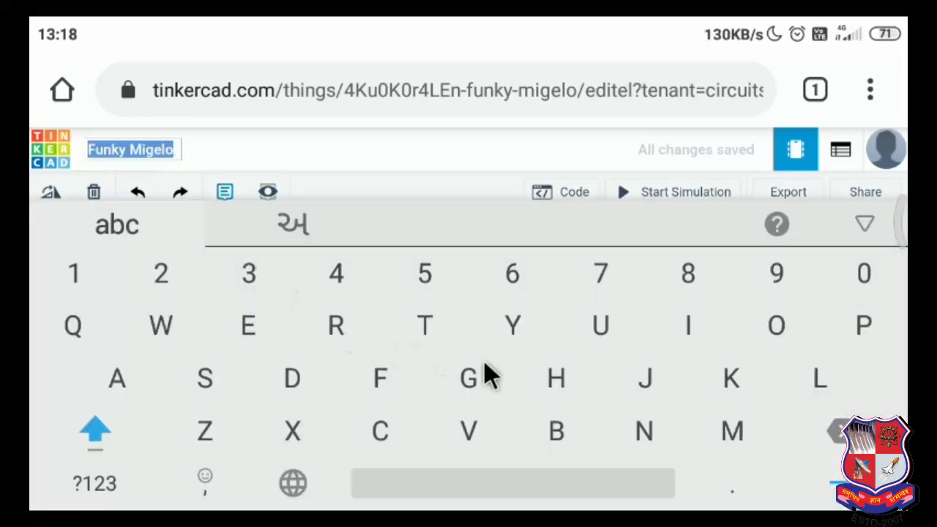
pyautogui.click(818, 380)
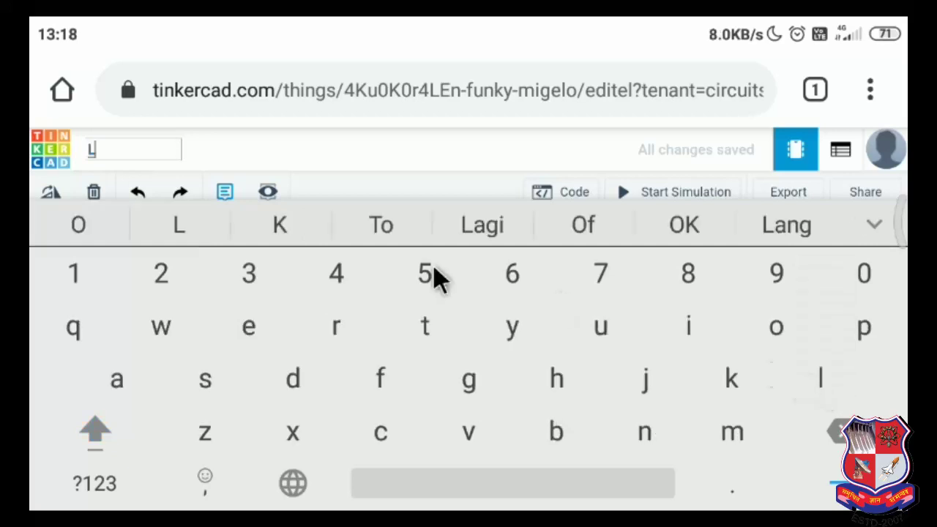
pyautogui.click(250, 322)
pyautogui.click(298, 371)
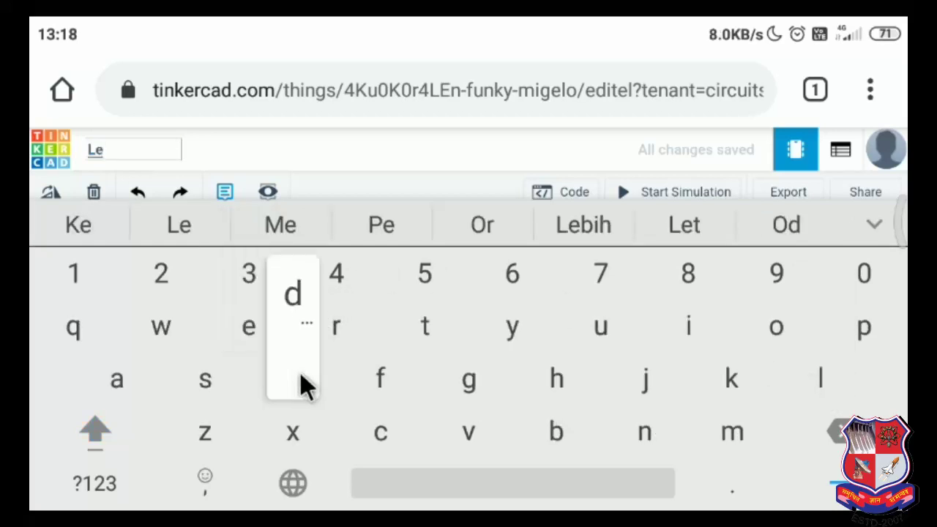
pyautogui.click(432, 480)
pyautogui.click(555, 434)
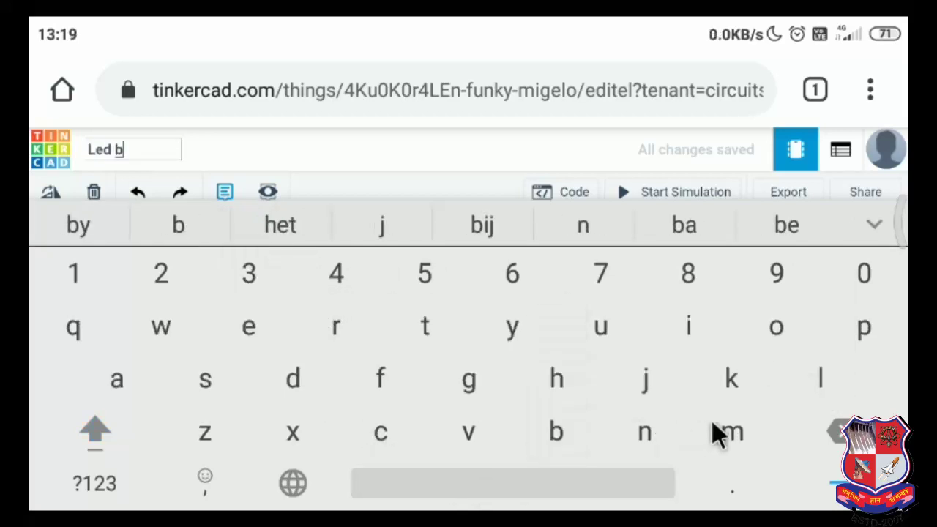
pyautogui.click(821, 381)
pyautogui.click(690, 327)
pyautogui.click(653, 432)
pyautogui.click(728, 379)
pyautogui.click(307, 176)
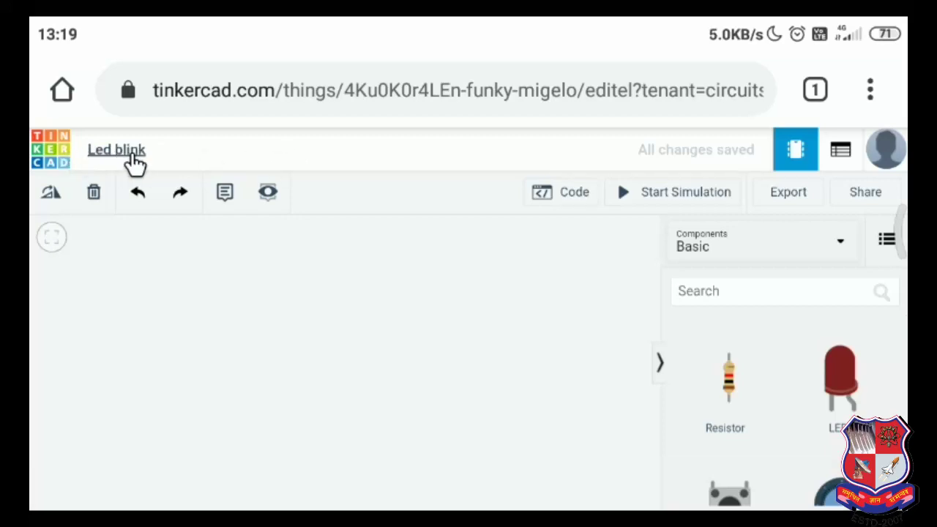
# Step: Drag an Arduino Uno R3 from Basic components onto the workplane and nudge it into place
pyautogui.scroll(-1, 778, 370)
pyautogui.scroll(-5, 778, 370)
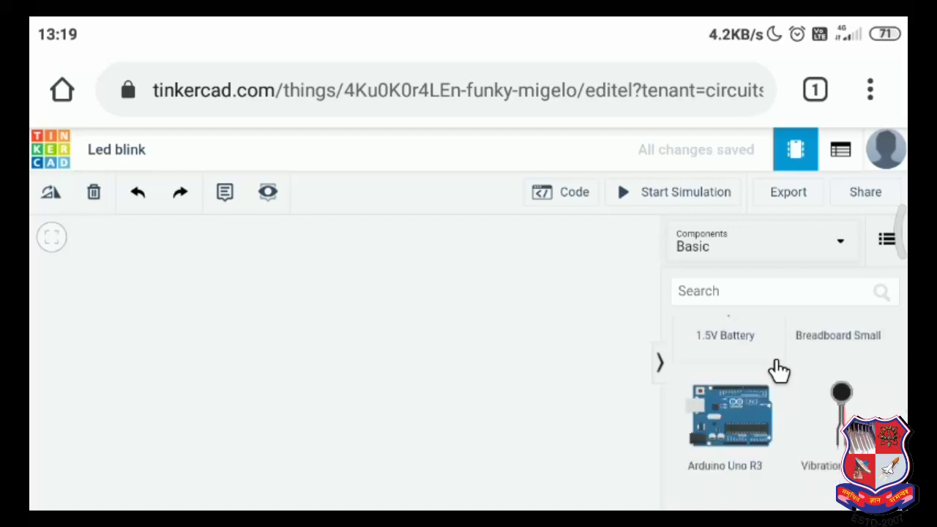
pyautogui.scroll(1, 778, 370)
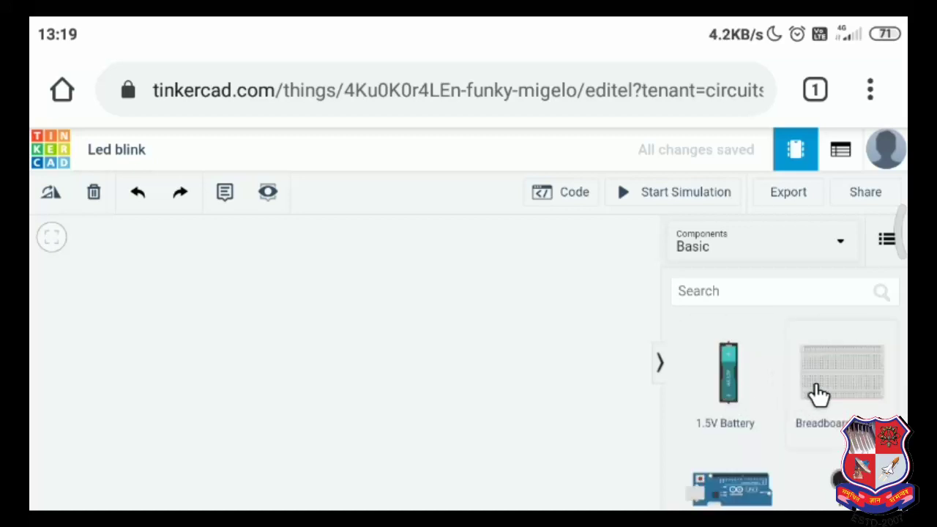
pyautogui.scroll(-3, 817, 394)
pyautogui.scroll(2, 816, 393)
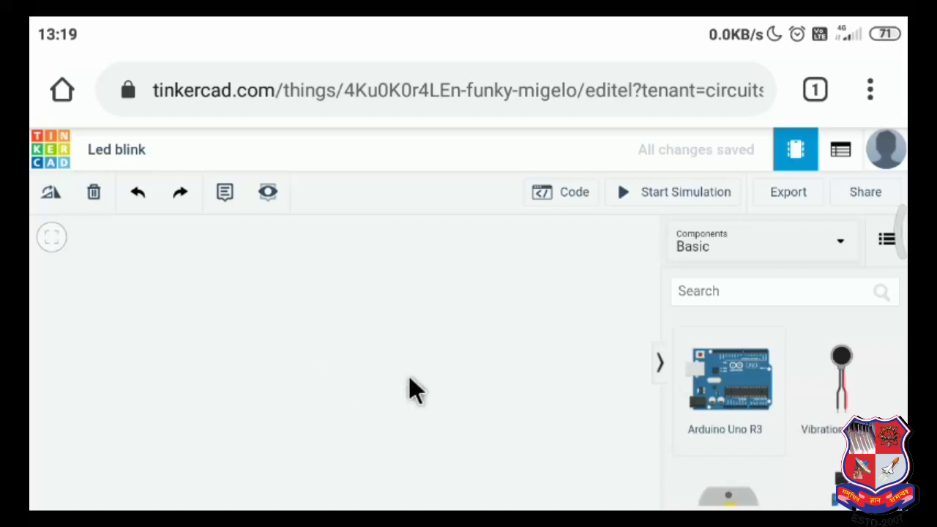
pyautogui.moveTo(740, 414); pyautogui.dragTo(428, 373)
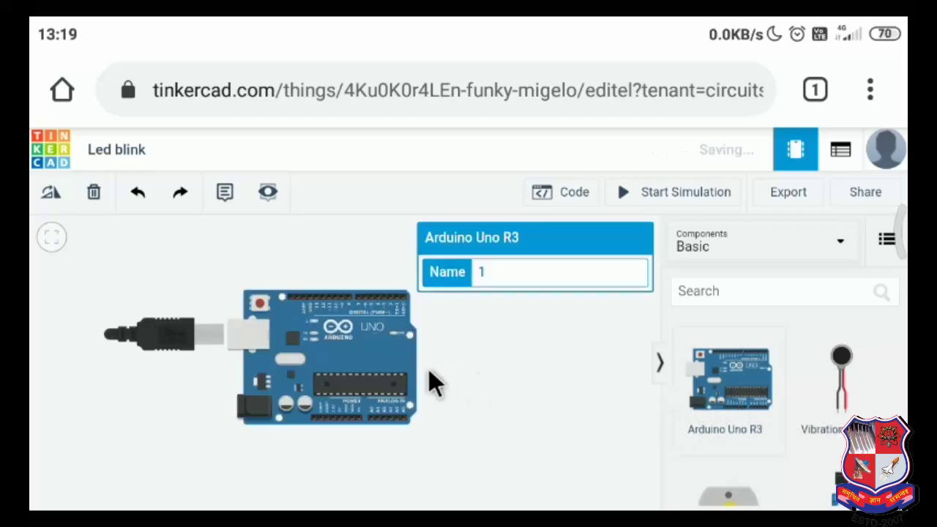
pyautogui.moveTo(335, 366); pyautogui.dragTo(347, 382)
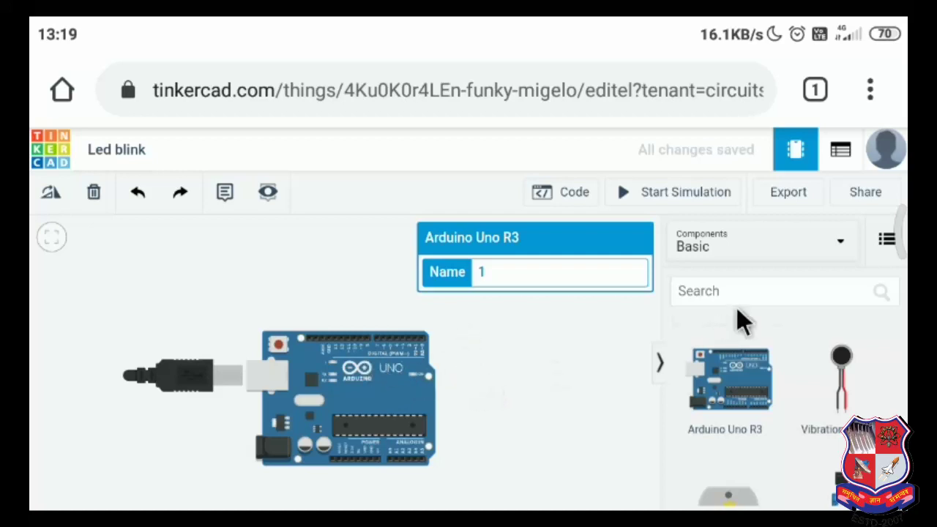
pyautogui.scroll(2, 751, 380)
pyautogui.scroll(5, 755, 388)
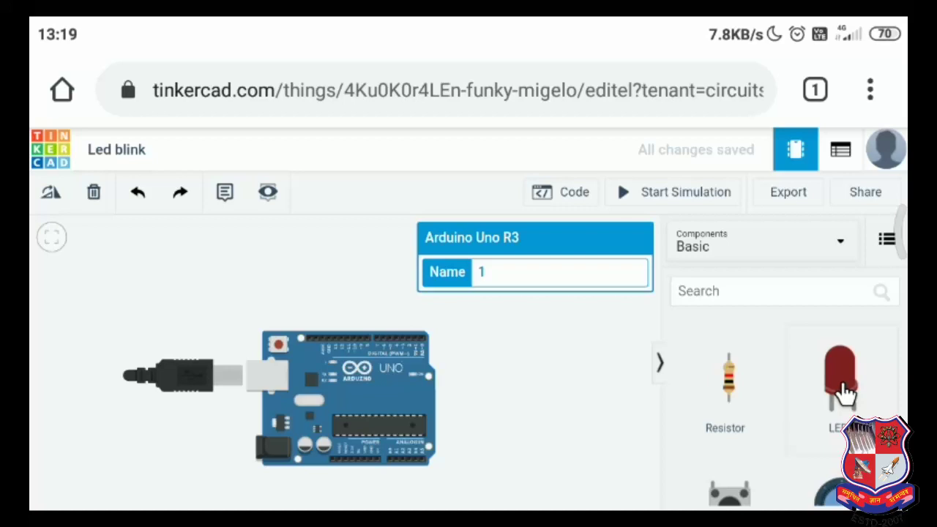
# Step: Add an LED above the Arduino board and keep its colour set to Red
pyautogui.moveTo(810, 387); pyautogui.dragTo(342, 270)
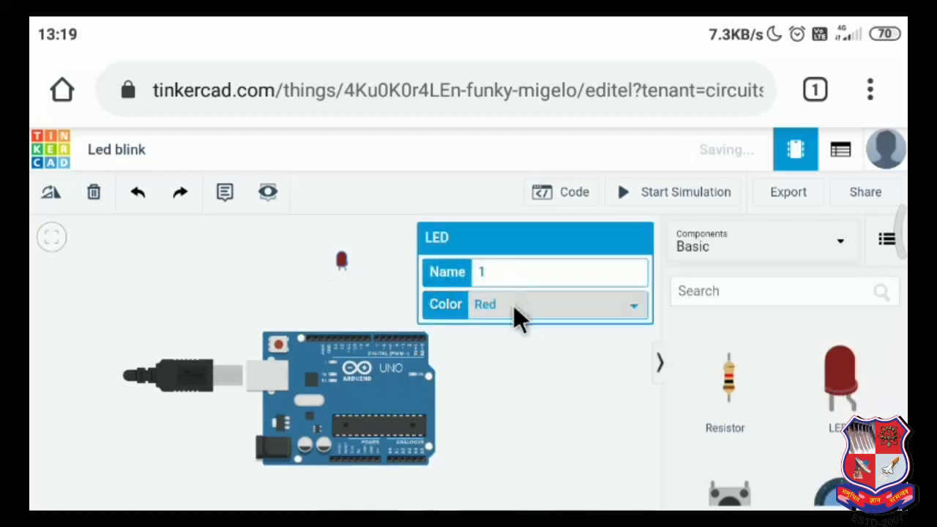
pyautogui.click(528, 308)
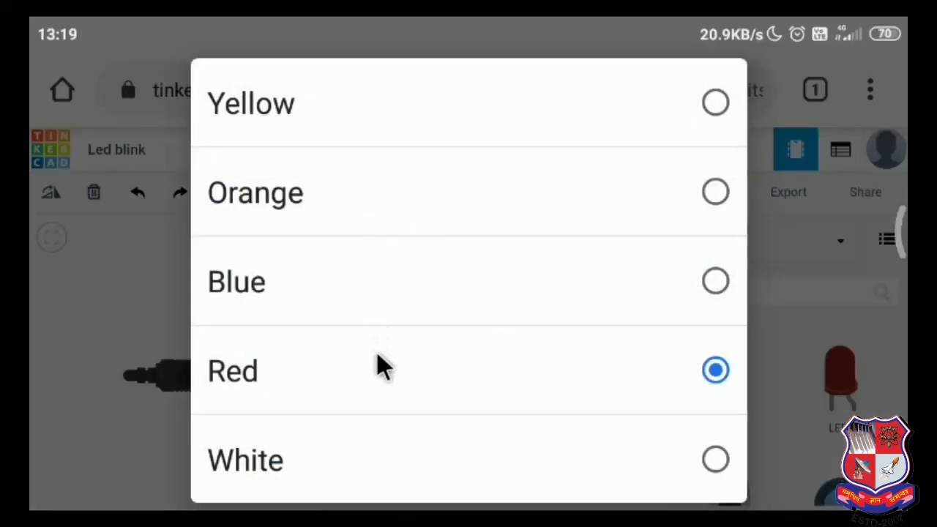
pyautogui.click(321, 371)
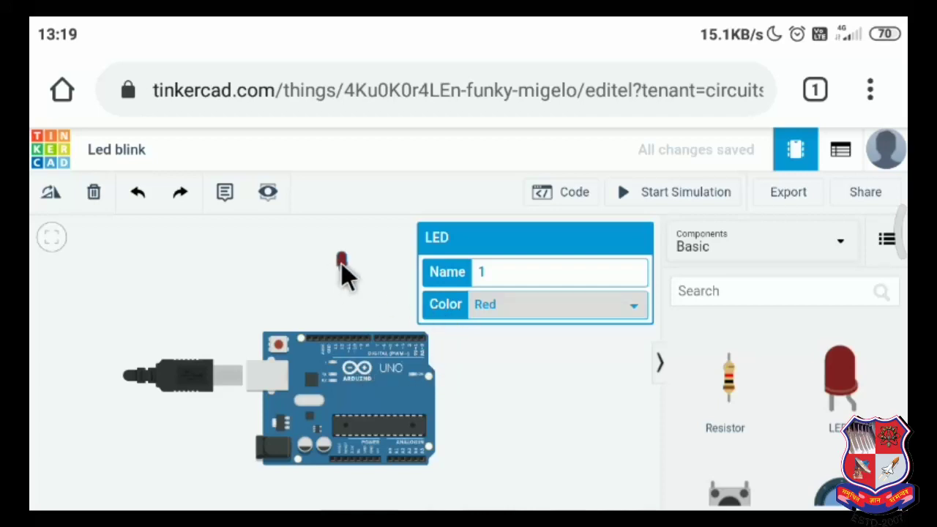
pyautogui.click(513, 377)
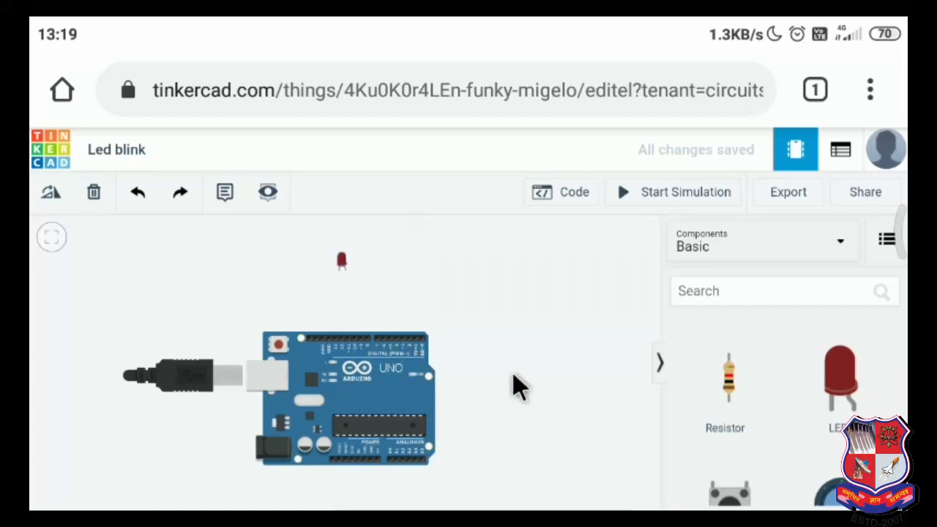
# Step: Fit the circuit in view and reposition the Arduino board to expose its top pins
pyautogui.click(348, 257)
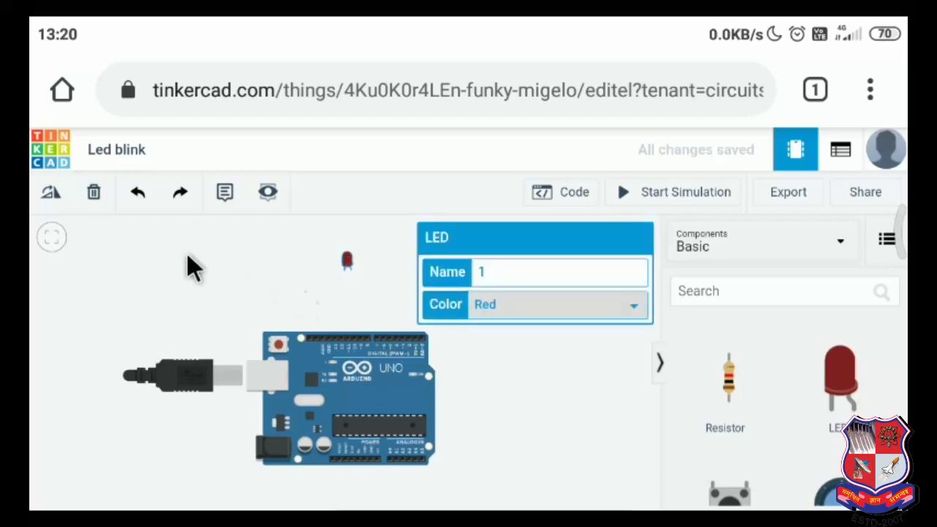
pyautogui.click(58, 241)
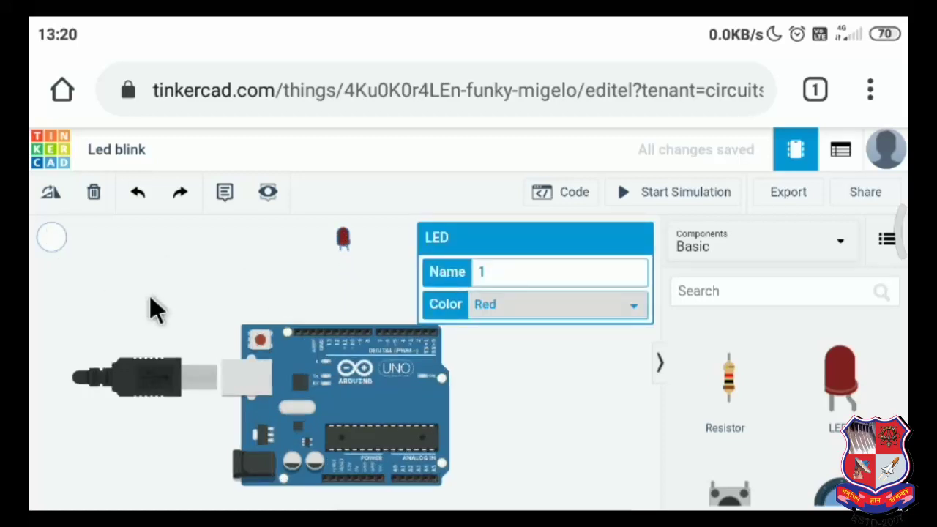
pyautogui.click(496, 377)
pyautogui.scroll(4, 496, 375)
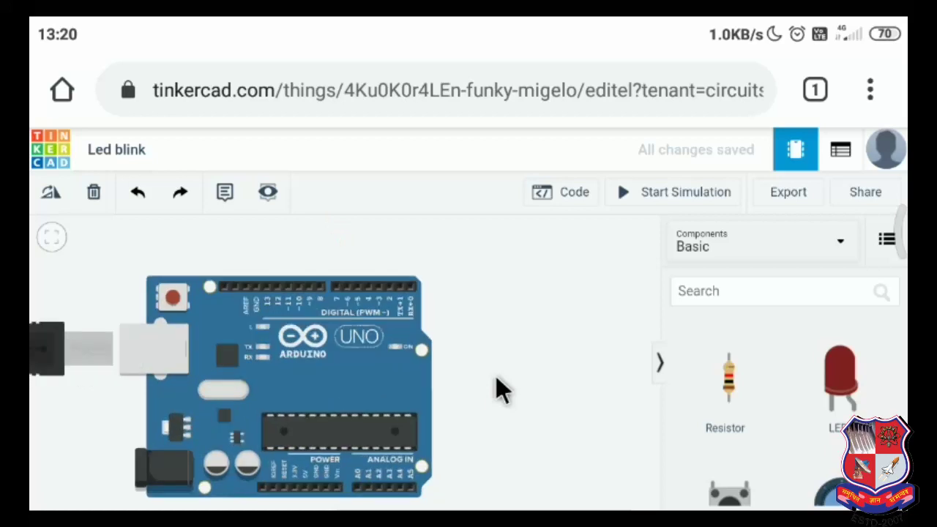
pyautogui.scroll(2, 471, 375)
pyautogui.moveTo(241, 341); pyautogui.dragTo(352, 317)
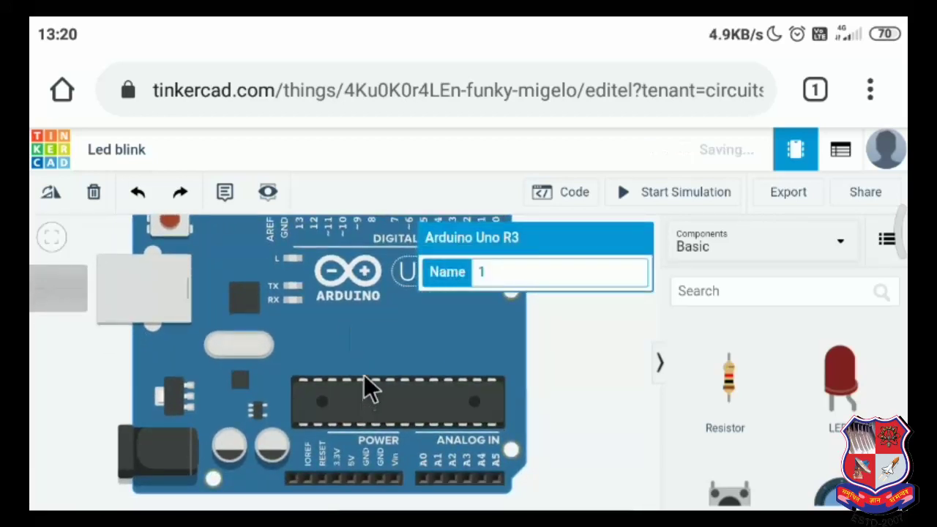
pyautogui.moveTo(364, 375); pyautogui.dragTo(355, 340)
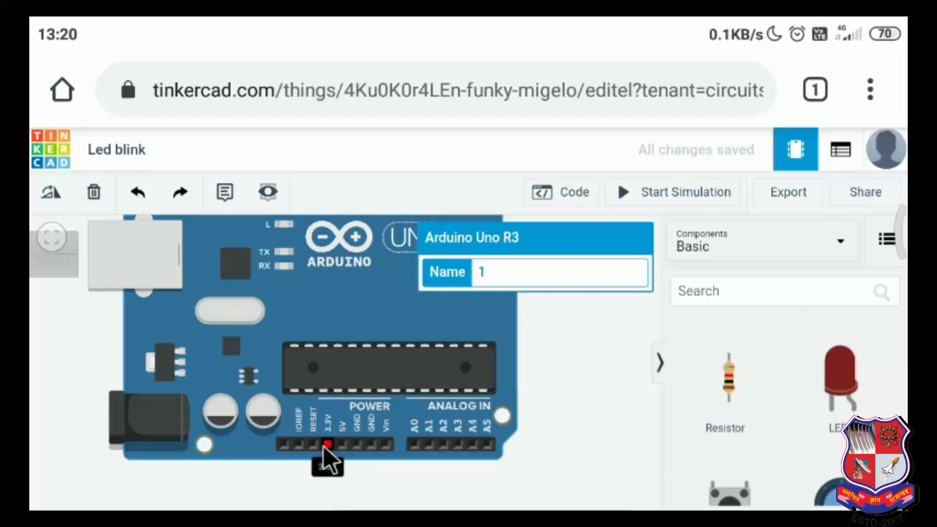
pyautogui.moveTo(356, 378); pyautogui.dragTo(369, 465)
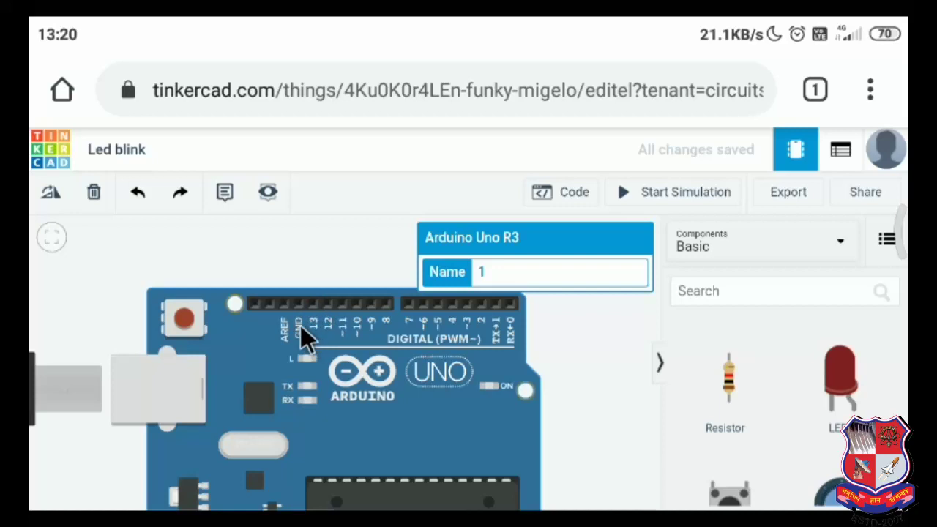
pyautogui.moveTo(341, 386); pyautogui.dragTo(342, 277)
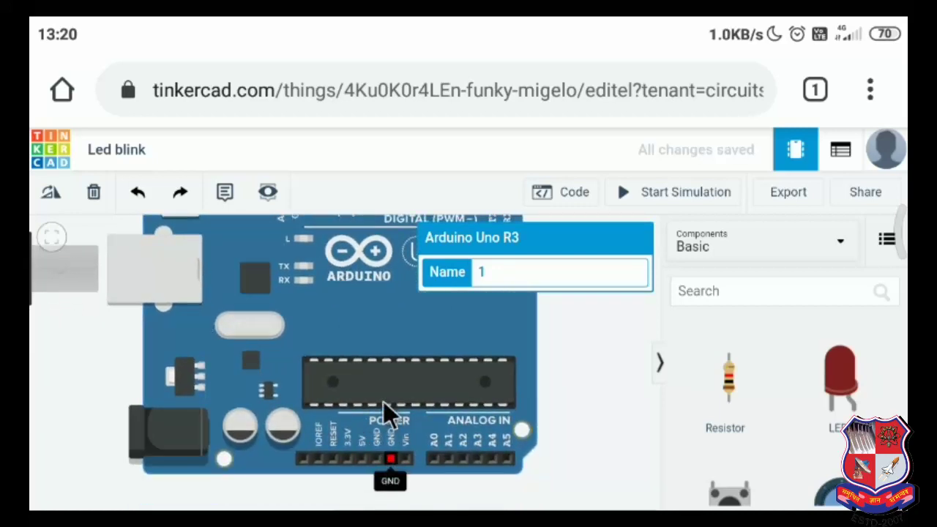
# Step: Adjust the board slightly and set the red LED just above its digital pin header
pyautogui.scroll(-2, 354, 331)
pyautogui.scroll(-1, 355, 335)
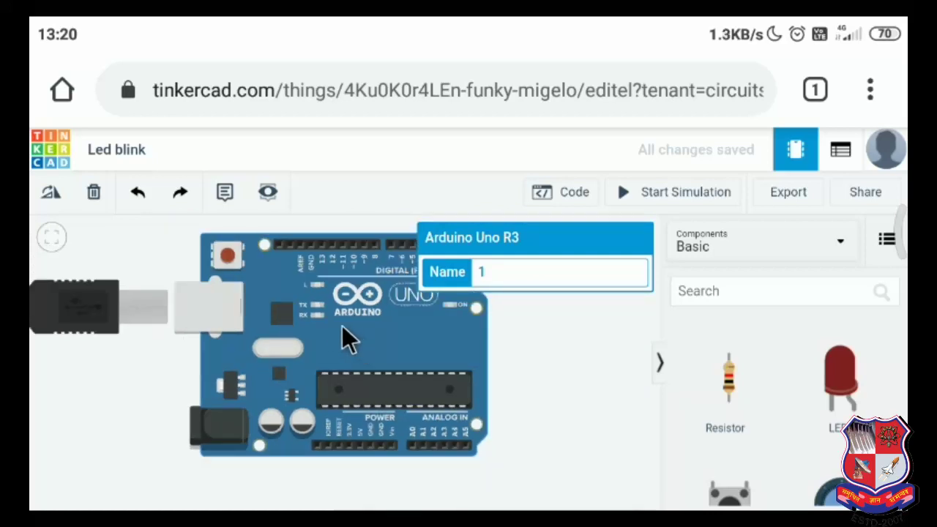
pyautogui.scroll(-1, 351, 344)
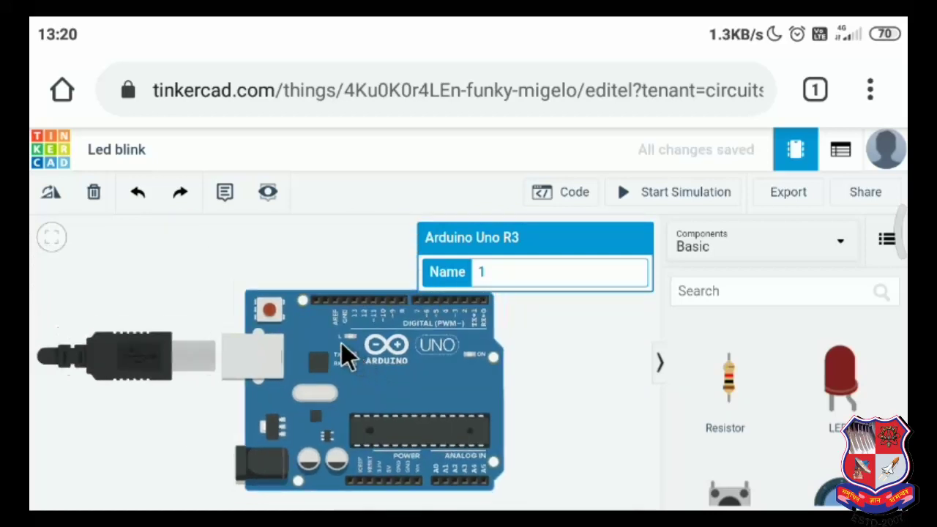
pyautogui.moveTo(349, 363); pyautogui.dragTo(337, 347)
pyautogui.scroll(-2, 344, 348)
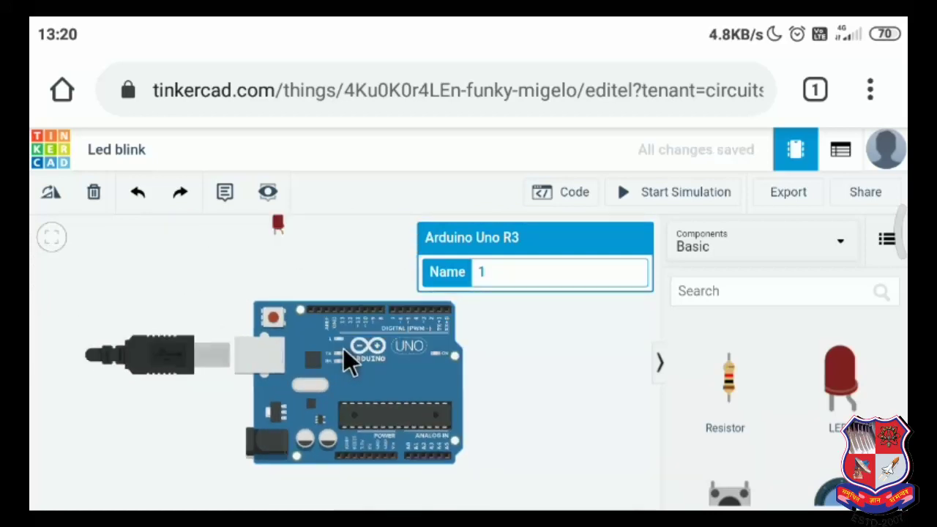
pyautogui.scroll(-1, 343, 348)
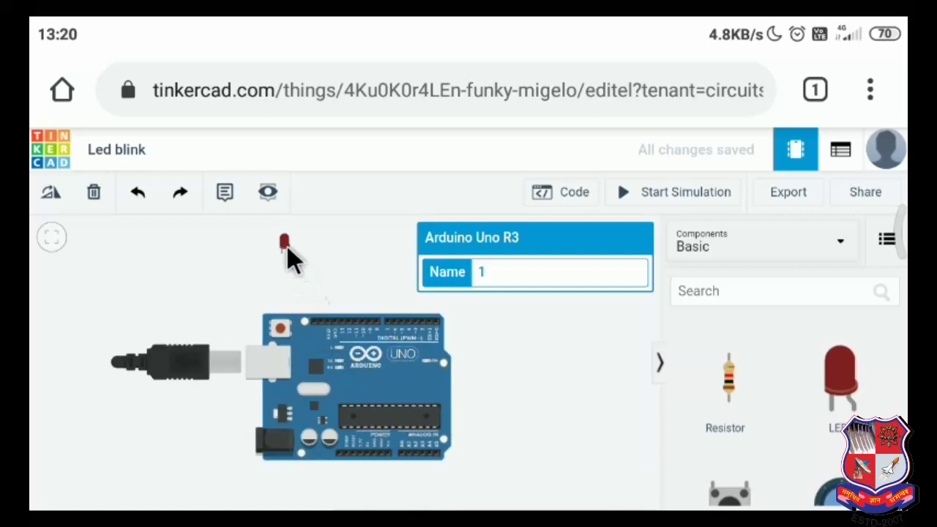
pyautogui.moveTo(290, 243); pyautogui.dragTo(342, 251)
# Step: Wire the LED's anode to the Arduino's top GND pin with a green wire
pyautogui.click(510, 385)
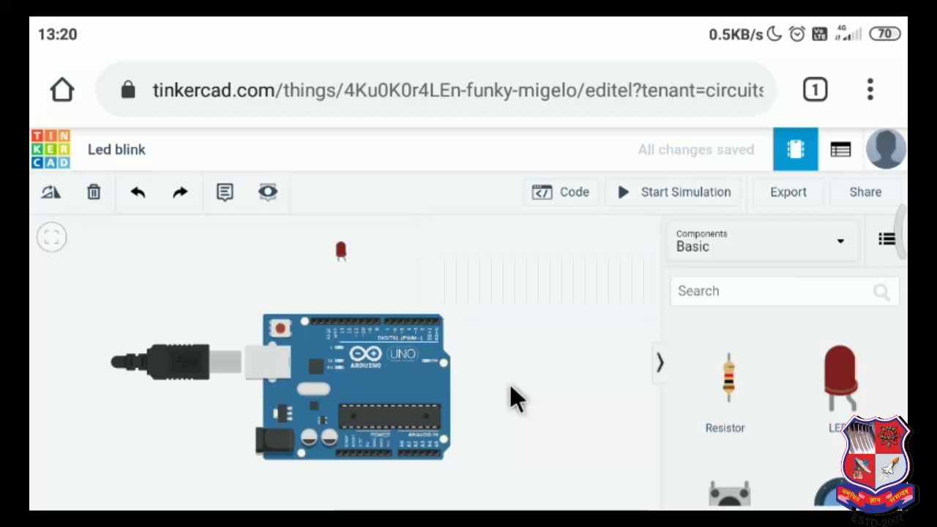
pyautogui.click(345, 261)
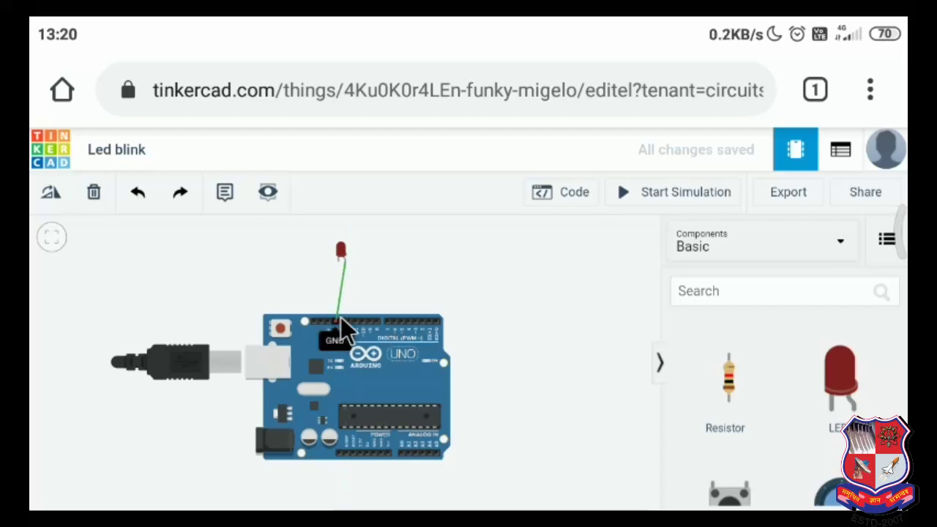
pyautogui.click(337, 319)
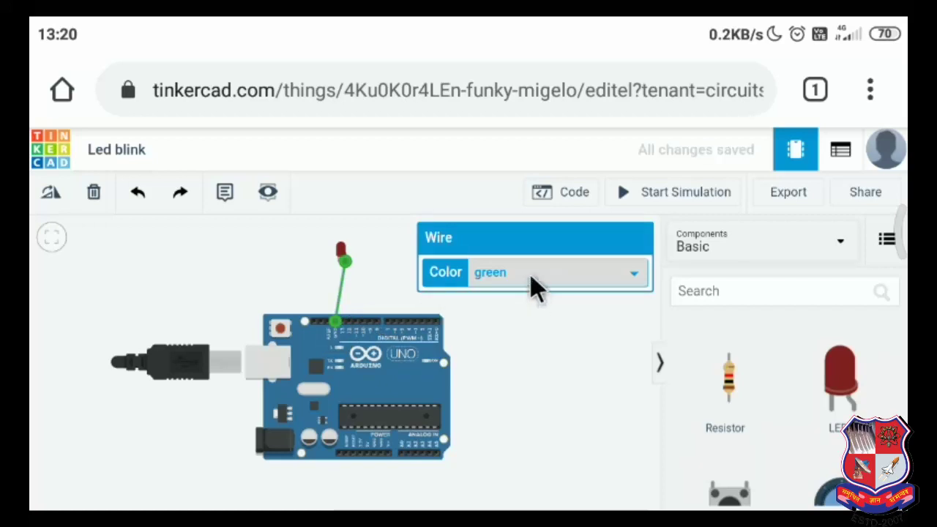
pyautogui.click(530, 277)
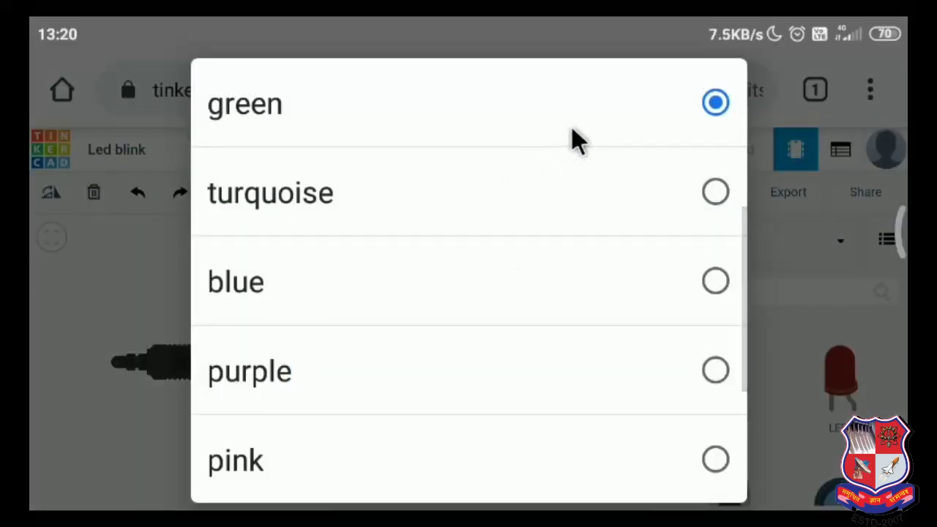
pyautogui.click(516, 116)
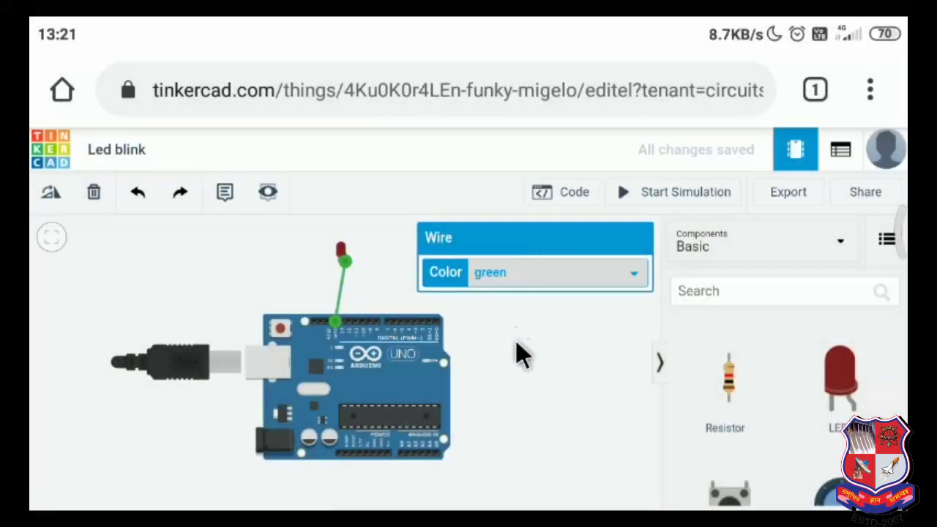
pyautogui.click(517, 344)
# Step: Wire the LED's cathode to a bottom-header pin and make that wire red
pyautogui.scroll(1, 517, 344)
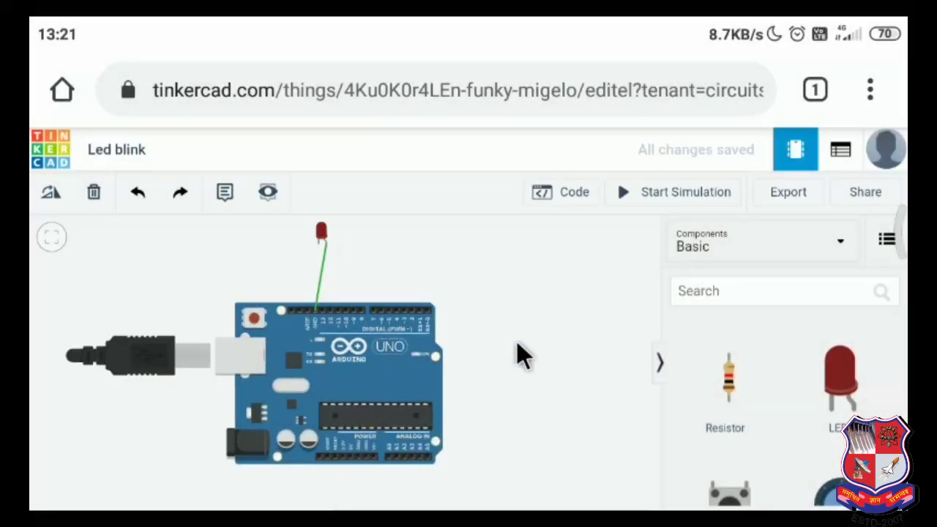
pyautogui.click(319, 240)
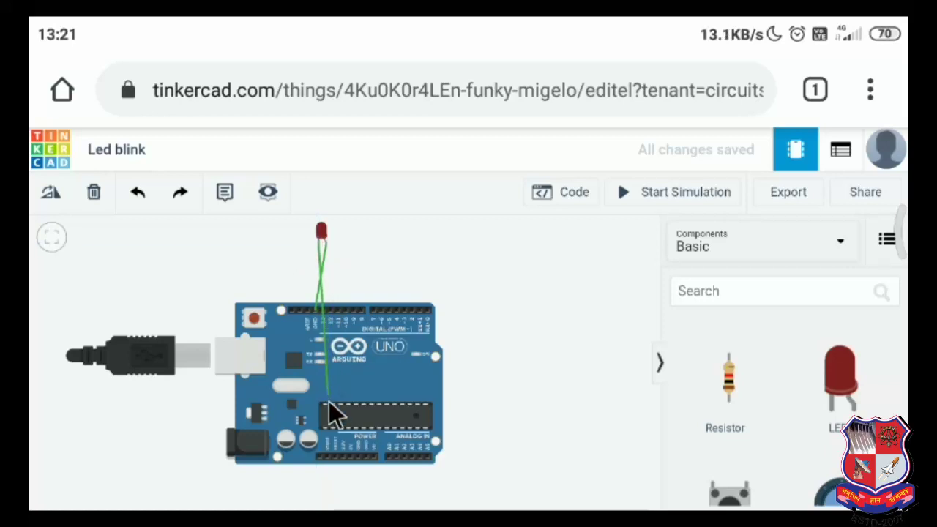
pyautogui.click(342, 456)
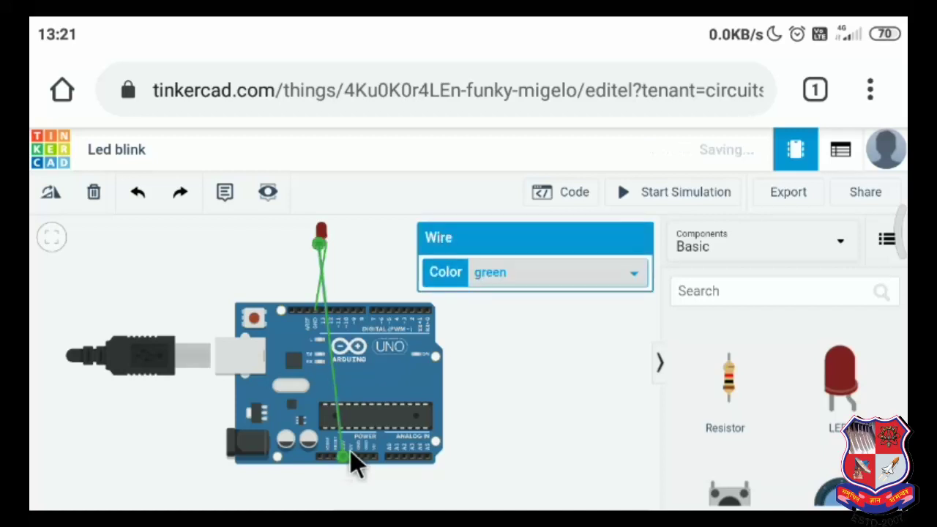
pyautogui.click(513, 274)
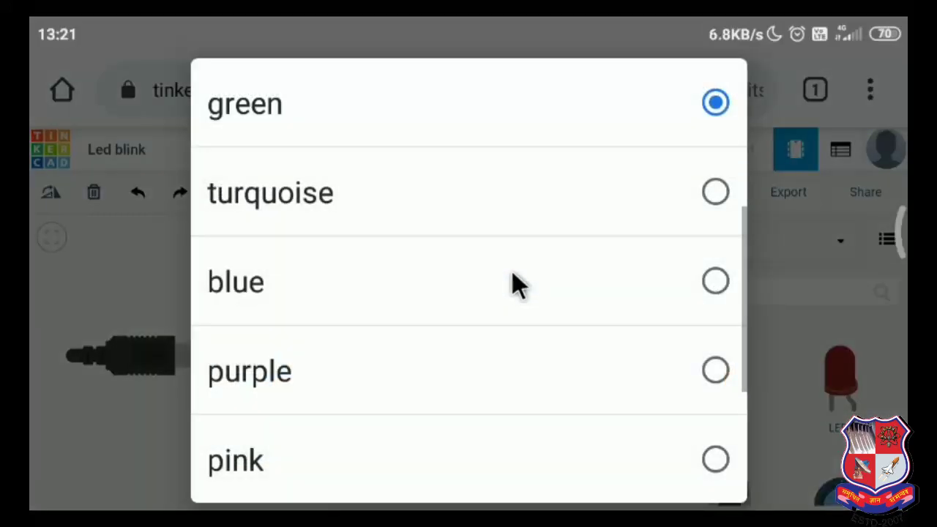
pyautogui.scroll(5, 446, 196)
pyautogui.click(394, 208)
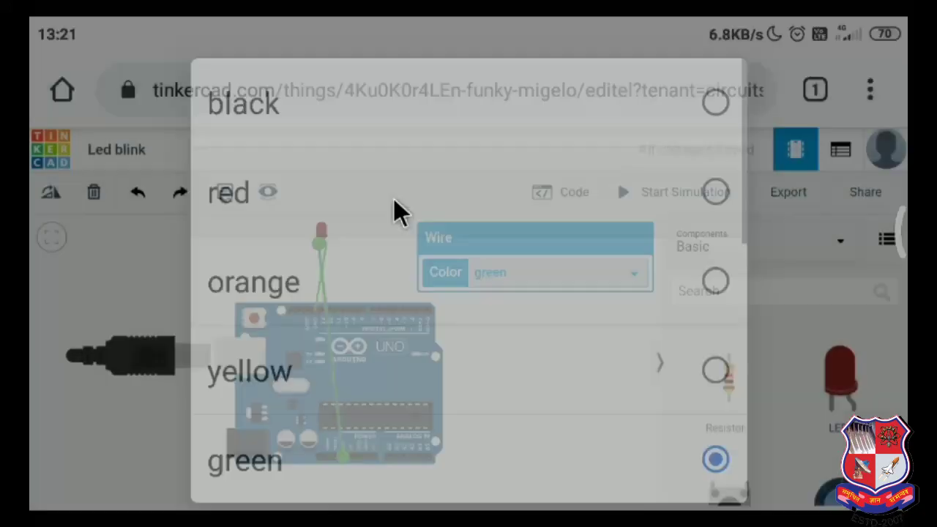
pyautogui.click(522, 355)
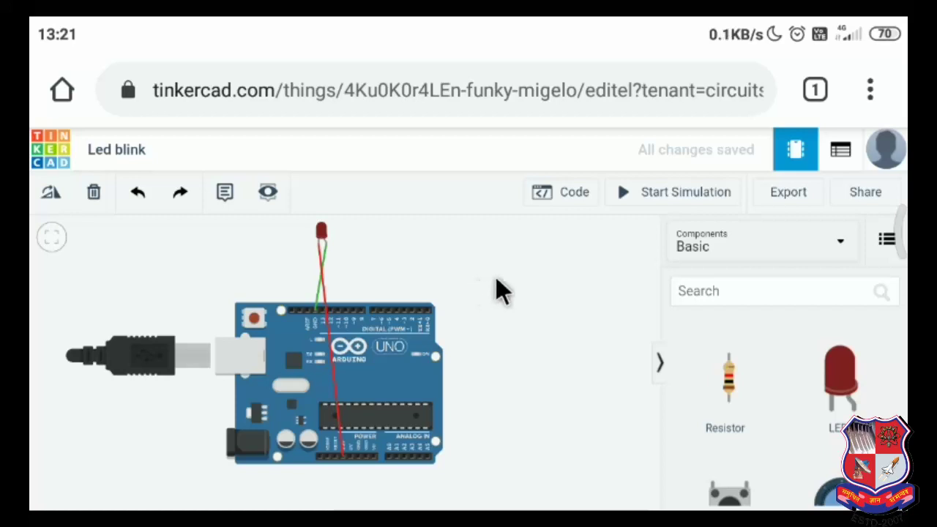
pyautogui.click(649, 196)
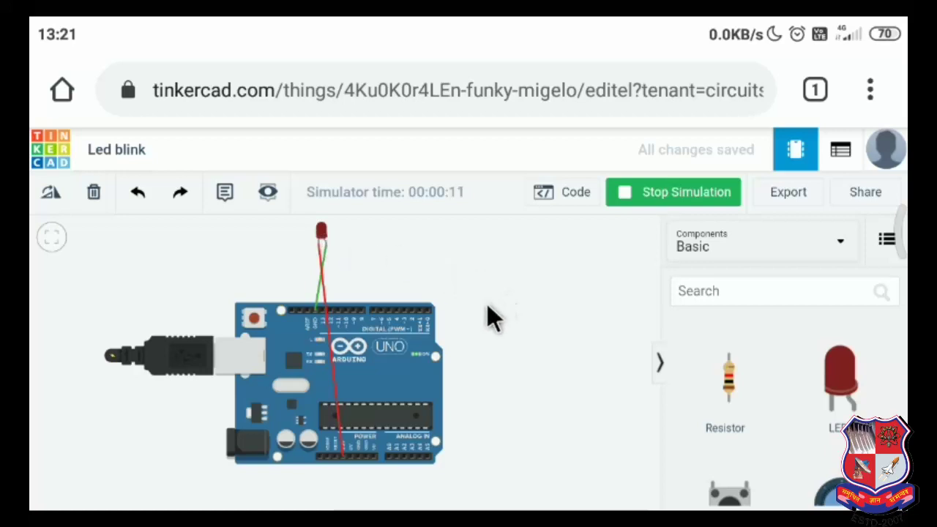
pyautogui.scroll(1, 487, 305)
pyautogui.scroll(1, 487, 305)
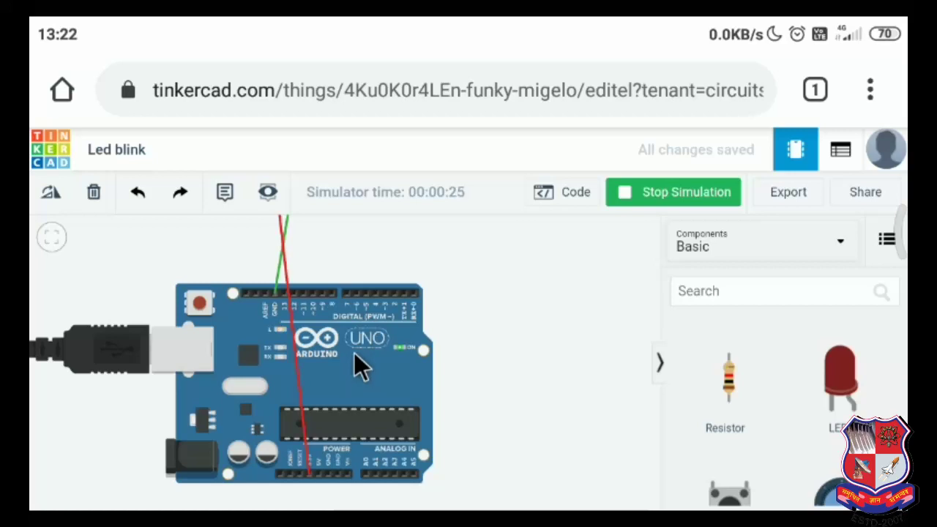
pyautogui.scroll(-1, 479, 334)
pyautogui.scroll(-1, 479, 334)
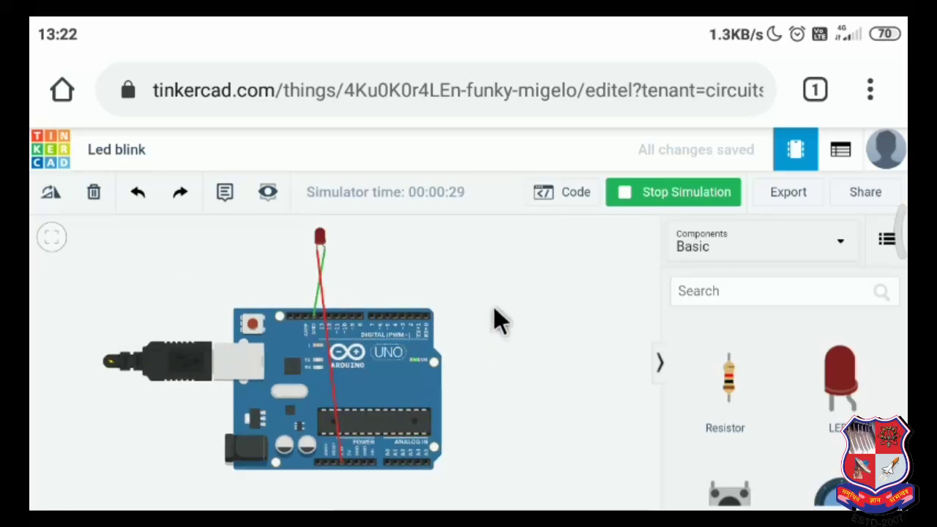
pyautogui.click(642, 203)
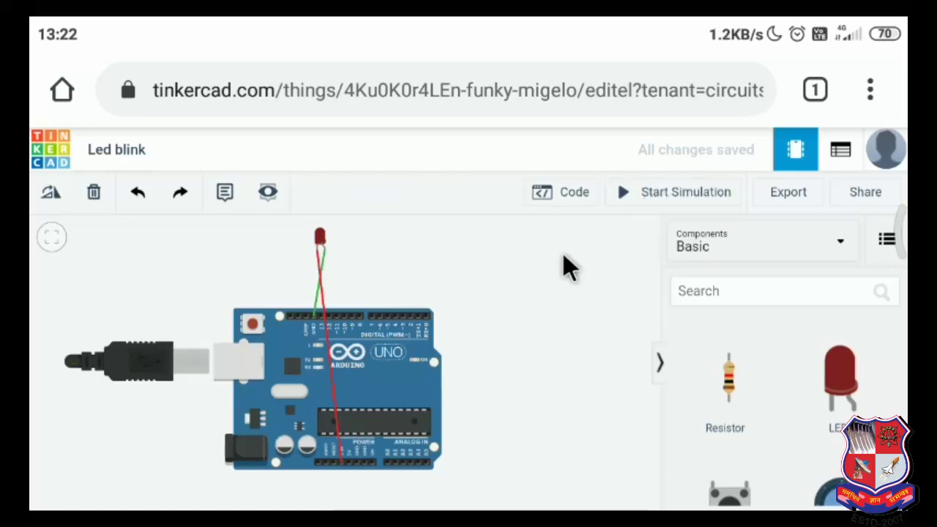
# Step: Delete the red wire and move the green wire's end to the bottom header
pyautogui.click(320, 288)
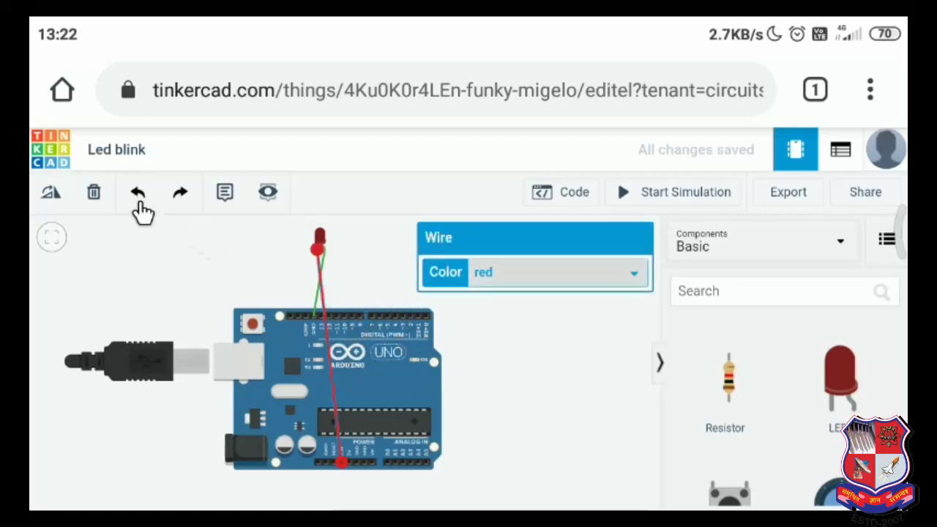
pyautogui.click(95, 196)
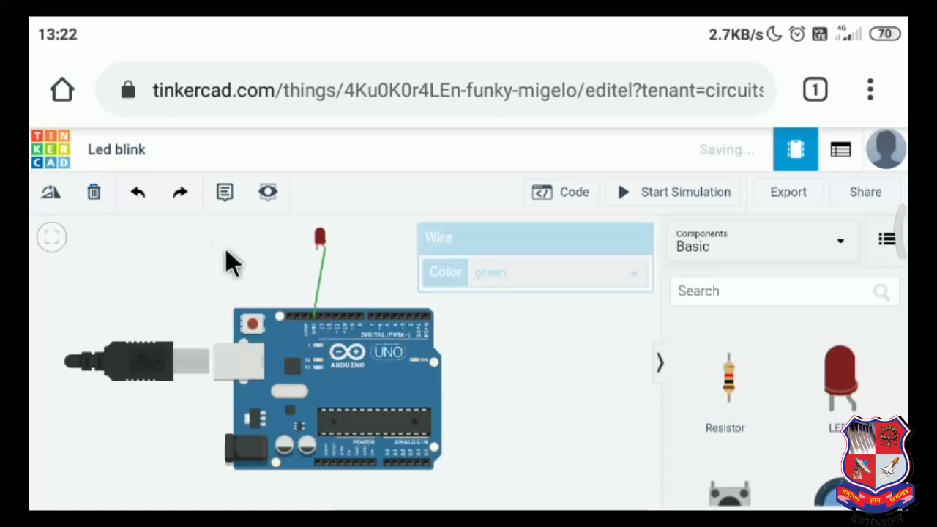
pyautogui.click(320, 279)
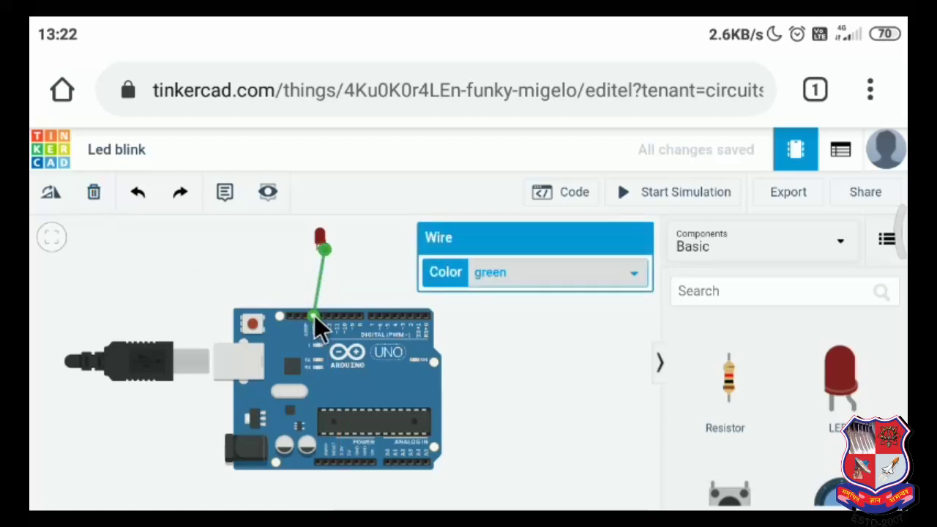
pyautogui.moveTo(315, 315); pyautogui.dragTo(346, 463)
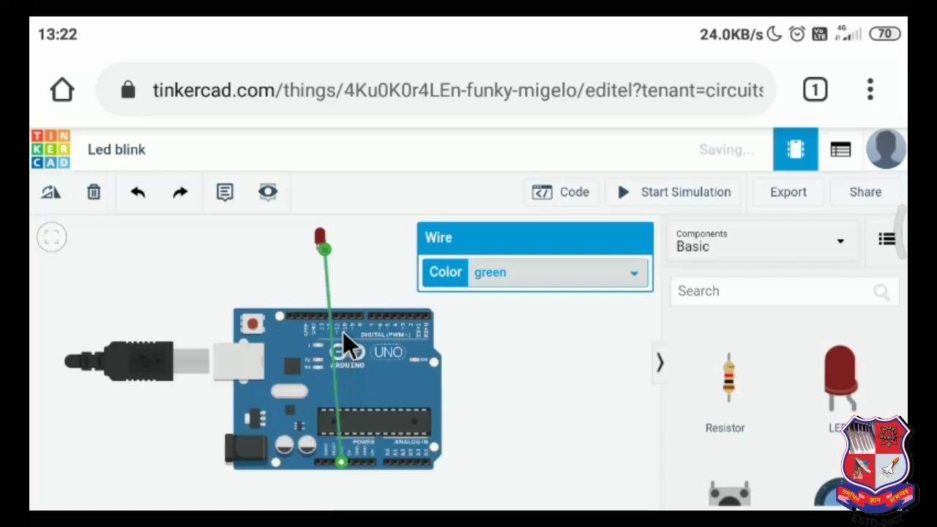
# Step: Run a red wire from the LED cathode to the top GND pin and start the simulation
pyautogui.click(316, 247)
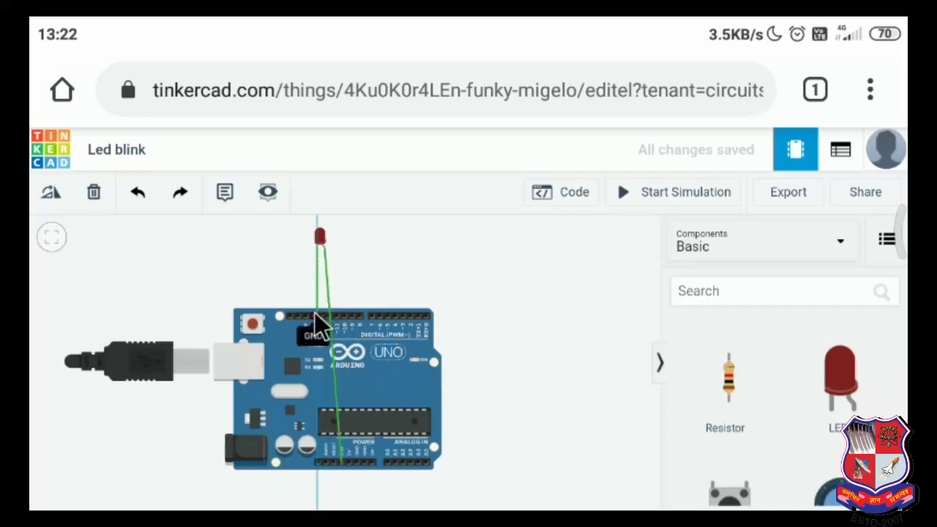
pyautogui.click(315, 314)
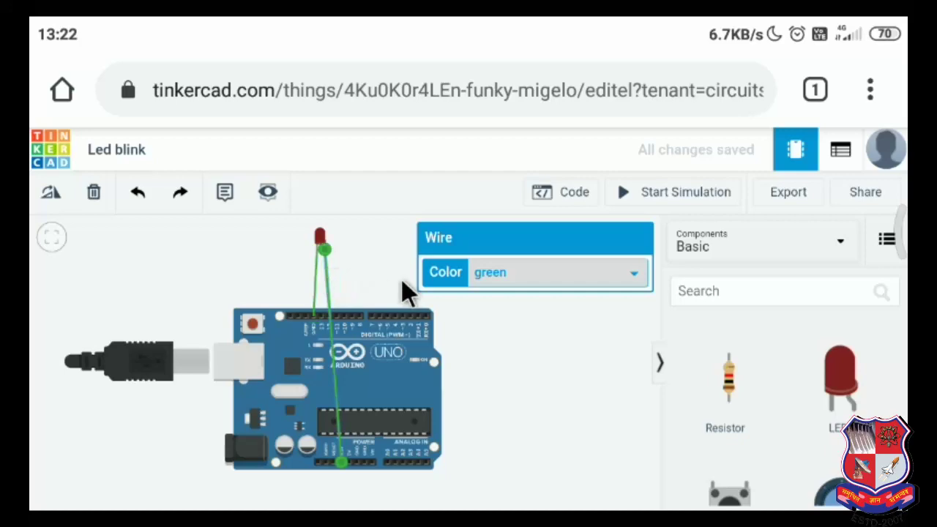
pyautogui.click(469, 277)
pyautogui.scroll(5, 391, 189)
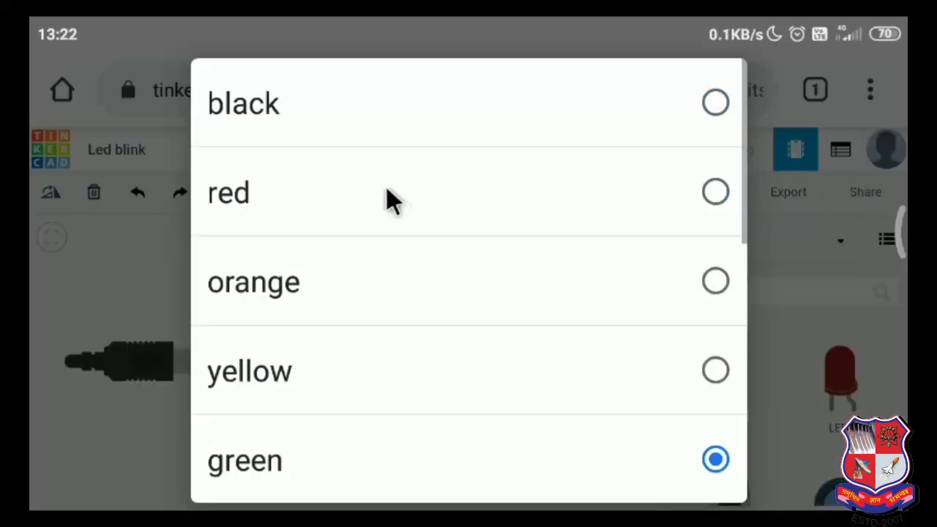
pyautogui.click(323, 192)
pyautogui.click(533, 384)
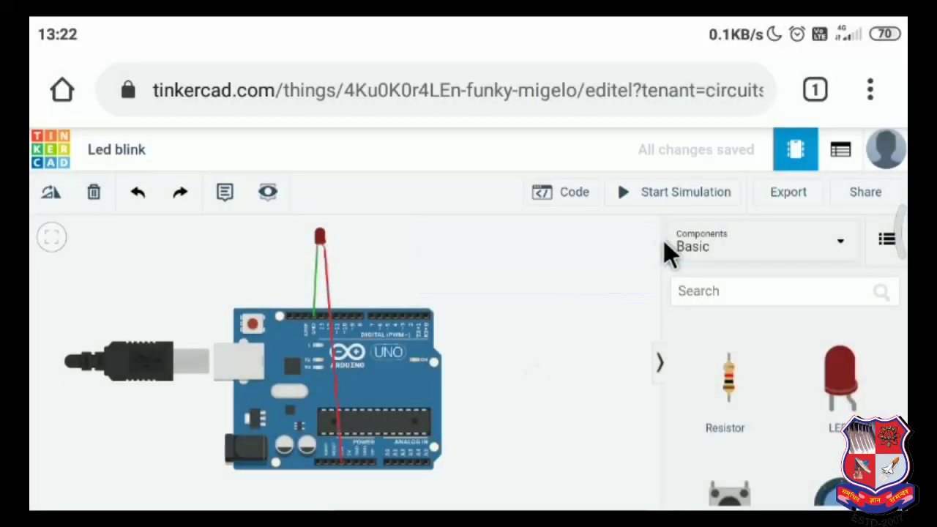
pyautogui.click(663, 199)
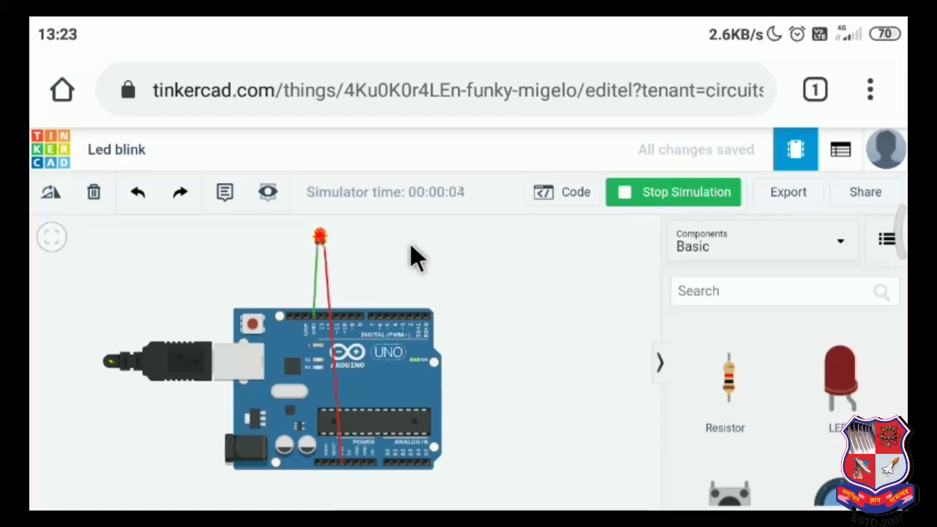
# Step: Stop the running simulation so the LED goes dark
pyautogui.click(650, 200)
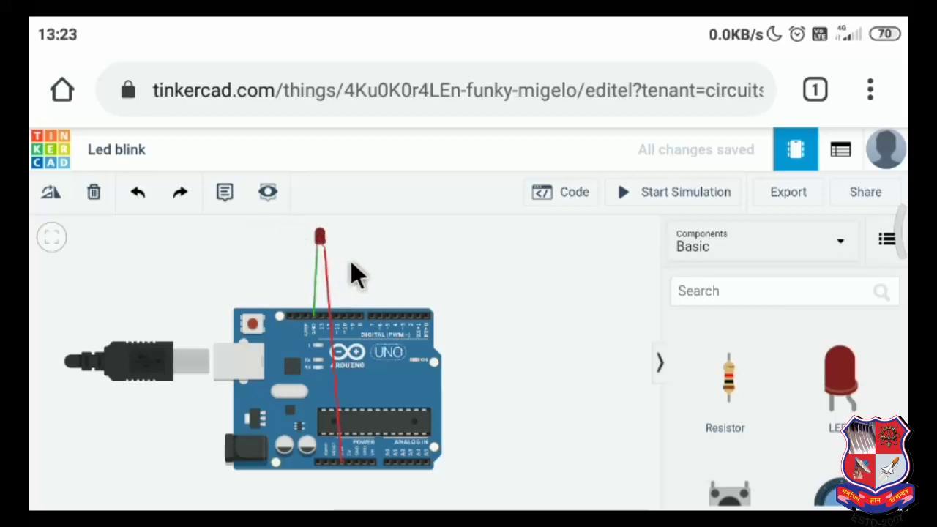
# Step: Open the Code panel and switch the blink sketch from Blocks to Text, confirming the change
pyautogui.click(558, 194)
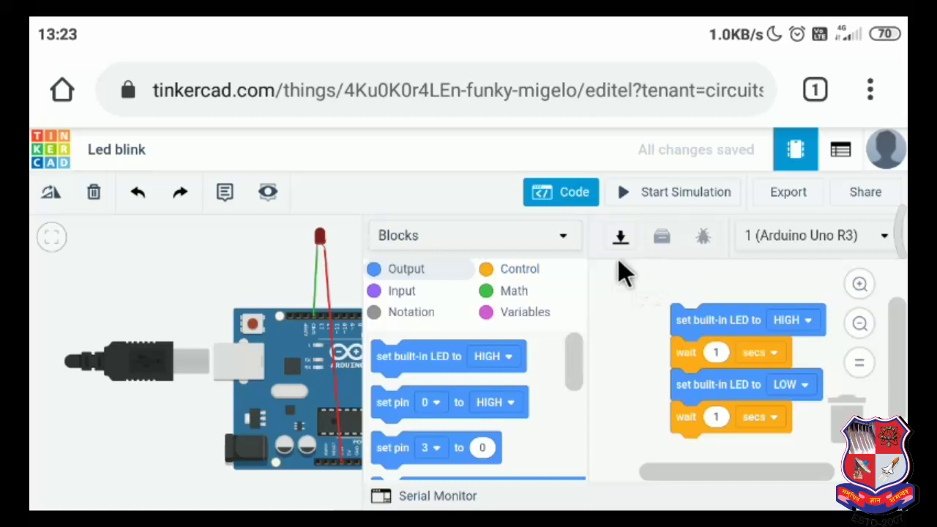
pyautogui.click(521, 245)
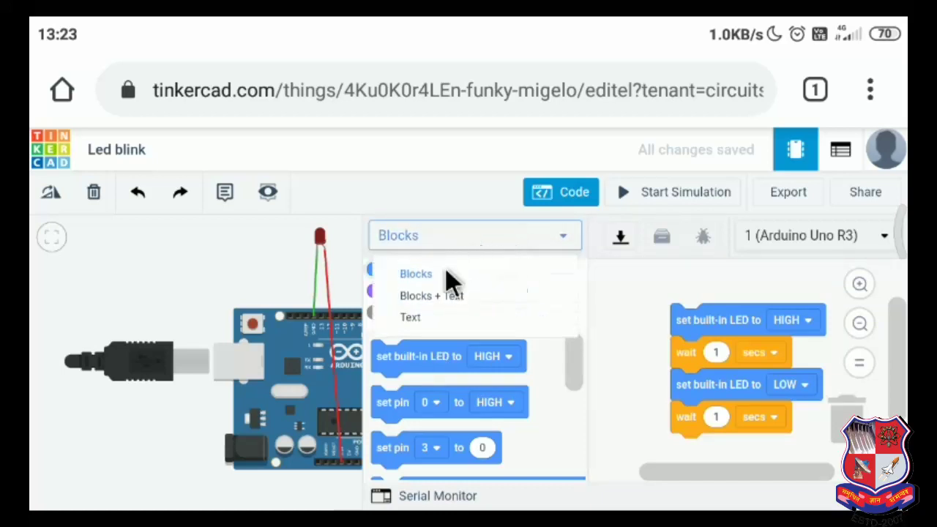
pyautogui.click(415, 326)
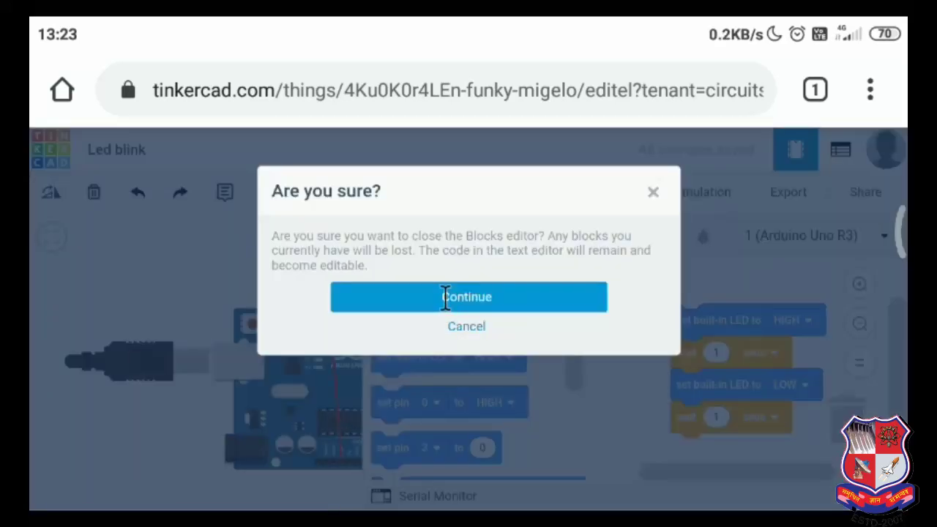
pyautogui.click(444, 294)
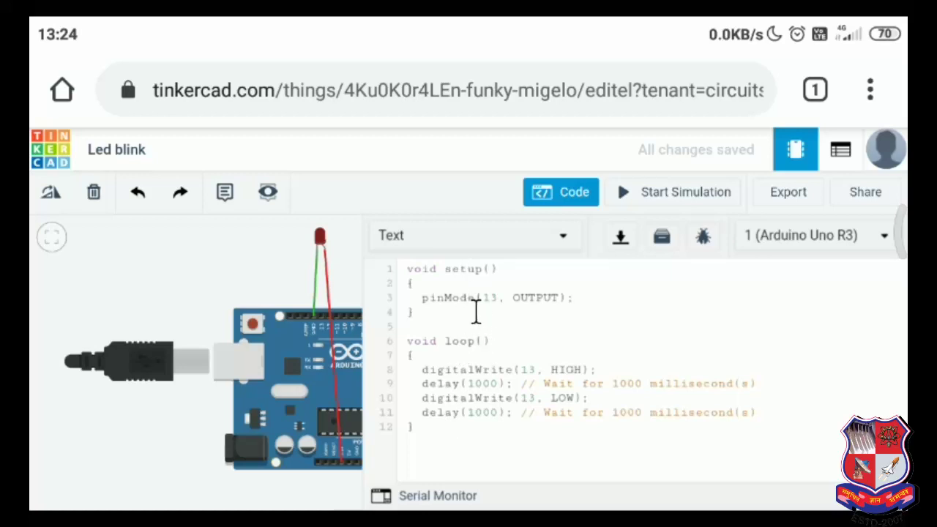
# Step: Place the cursor in the text code near setup(), then close the code panel
pyautogui.click(464, 274)
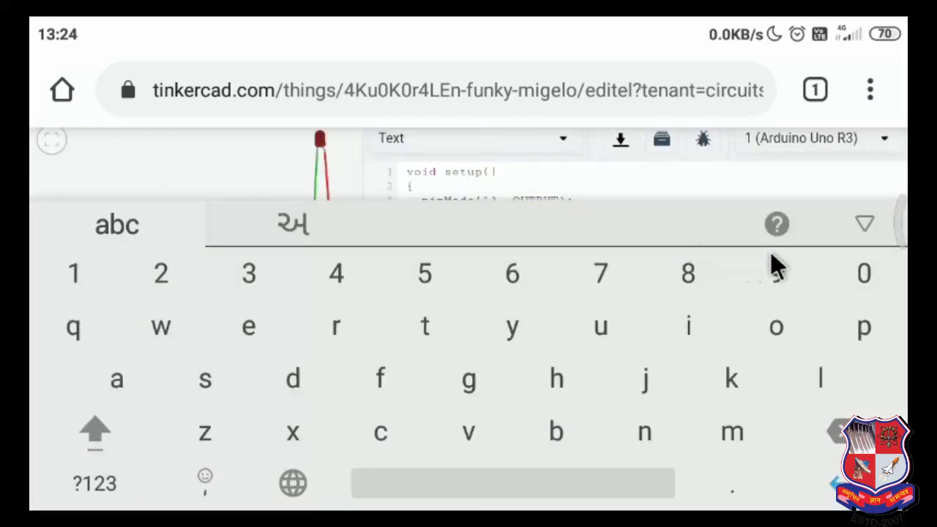
pyautogui.click(903, 228)
pyautogui.click(864, 325)
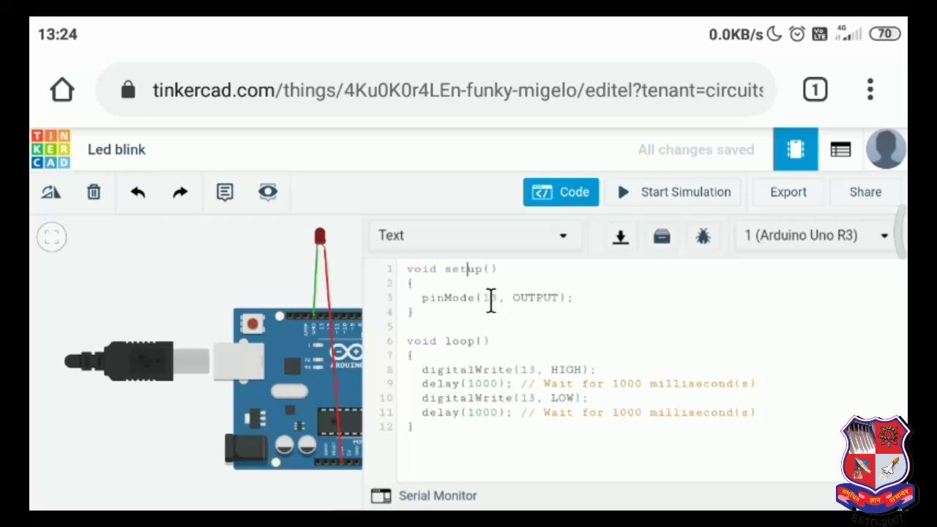
pyautogui.click(559, 195)
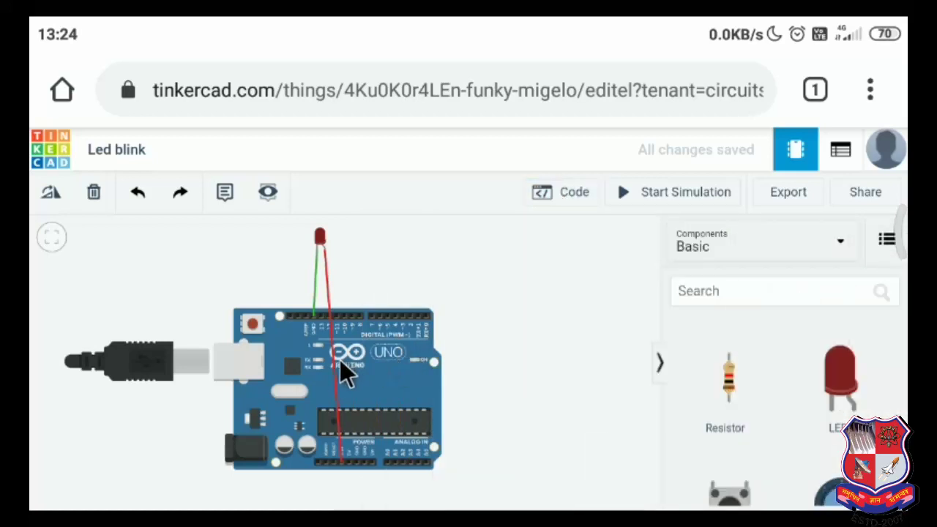
# Step: Reattach the red wire's lower end to pin 13 on the Arduino's top header, then show the blink code
pyautogui.click(337, 382)
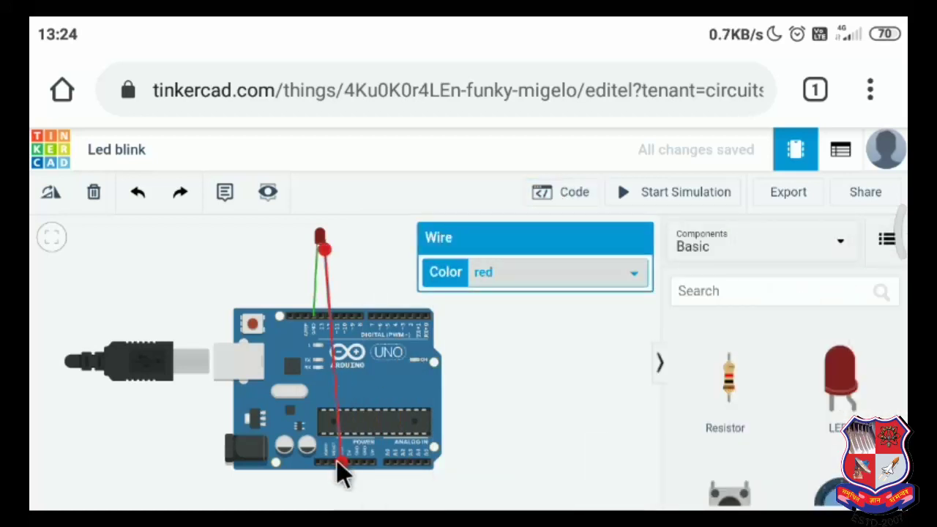
pyautogui.moveTo(342, 462); pyautogui.dragTo(321, 315)
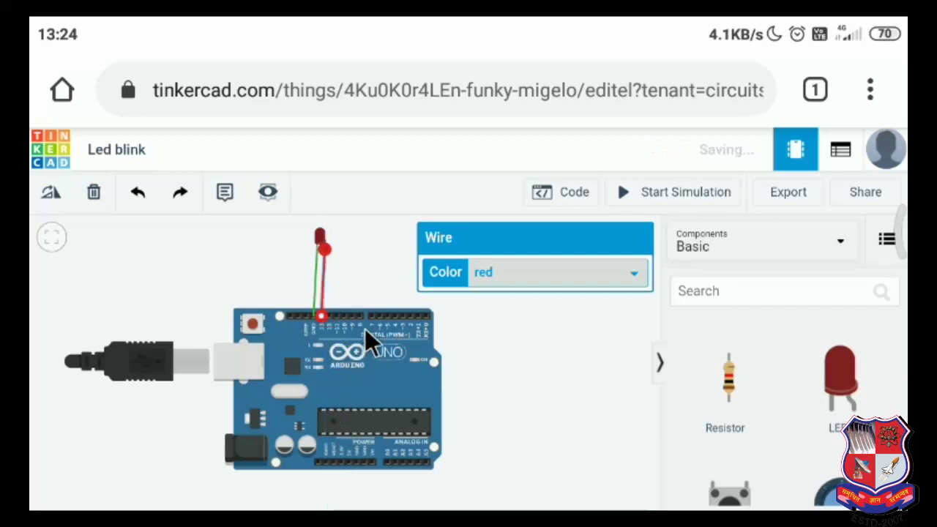
pyautogui.click(480, 344)
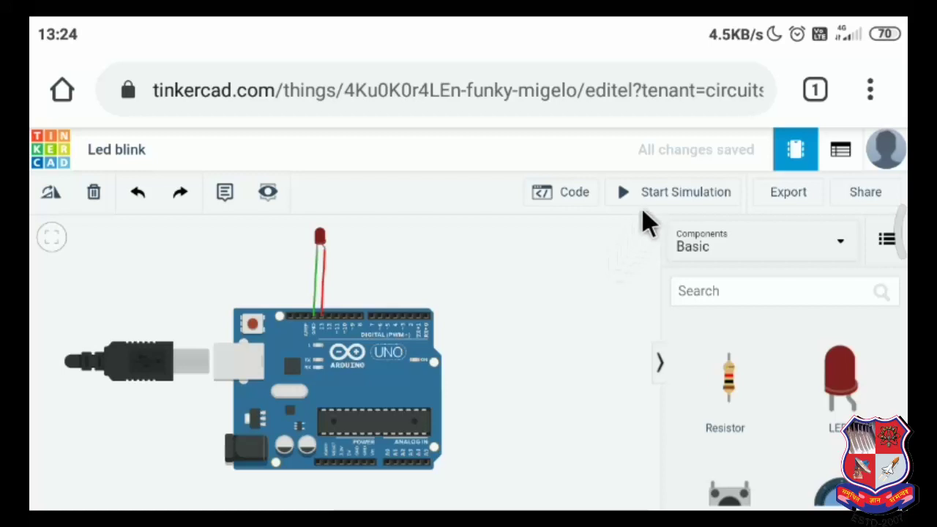
pyautogui.click(571, 195)
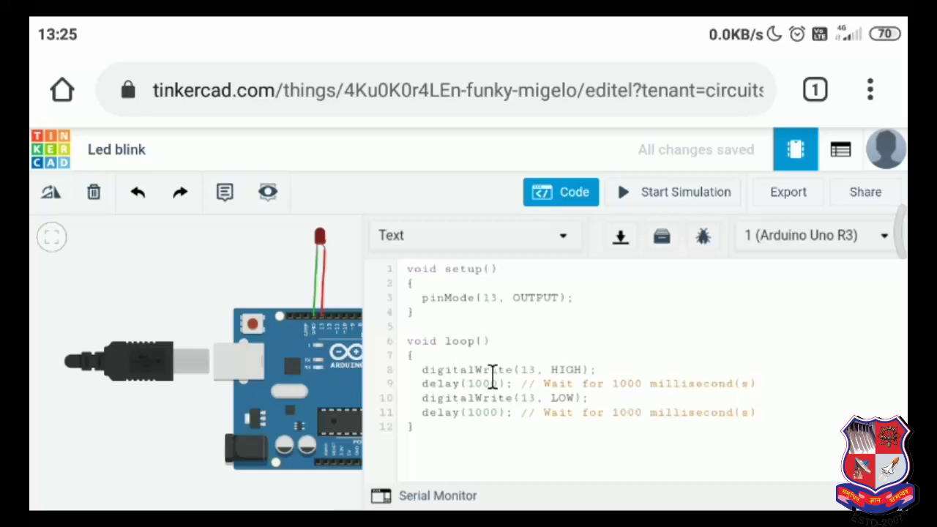
# Step: Close the code panel, then run and stop the blink simulation
pyautogui.click(570, 195)
pyautogui.click(649, 199)
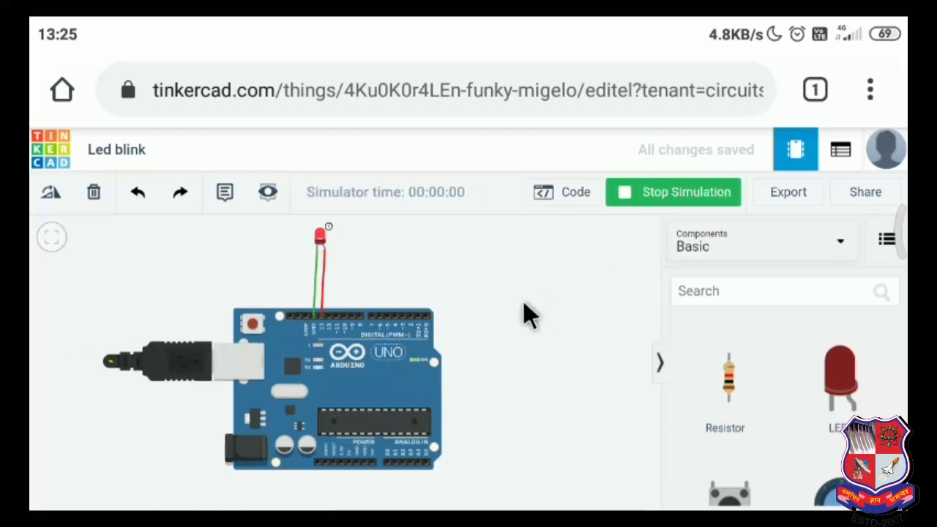
pyautogui.click(652, 207)
# Step: Reopen the blink code, click into its delay and pinMode lines, then select the browser address bar
pyautogui.click(554, 201)
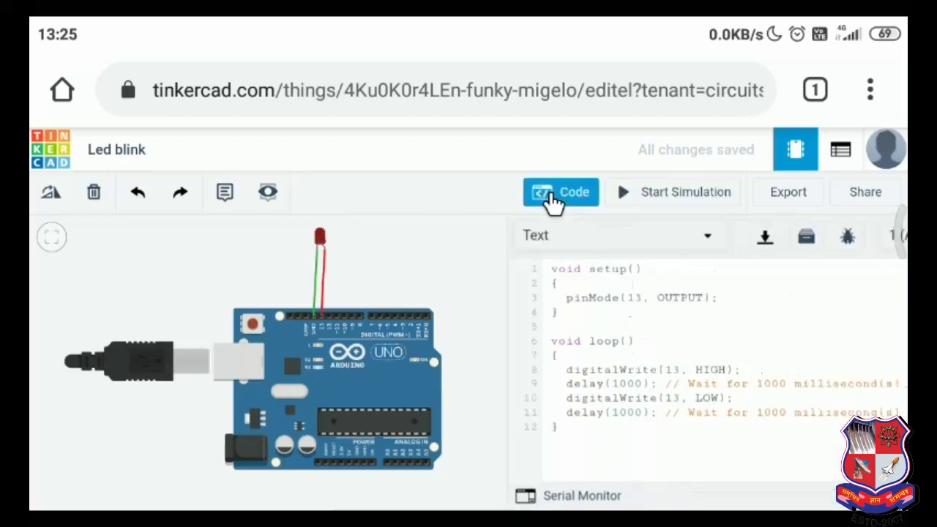
pyautogui.click(490, 384)
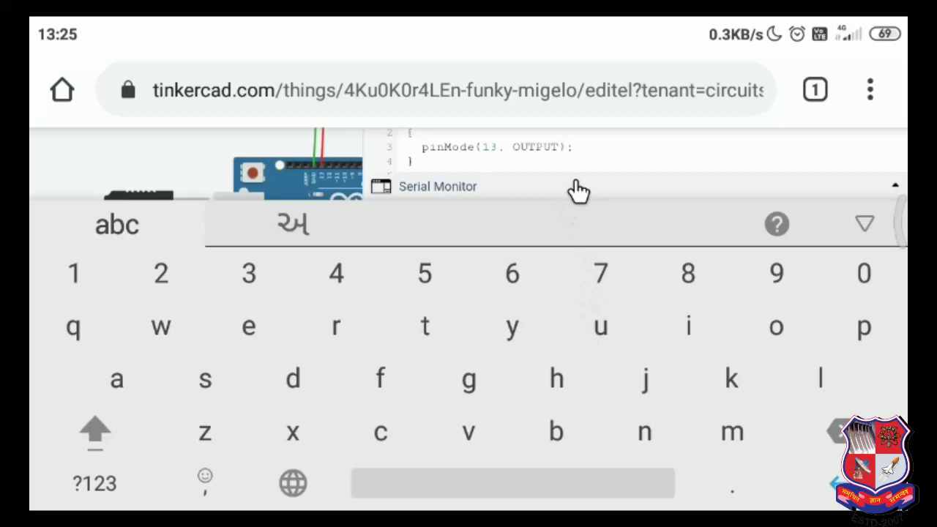
pyautogui.click(539, 161)
pyautogui.click(504, 149)
pyautogui.click(544, 157)
pyautogui.click(572, 73)
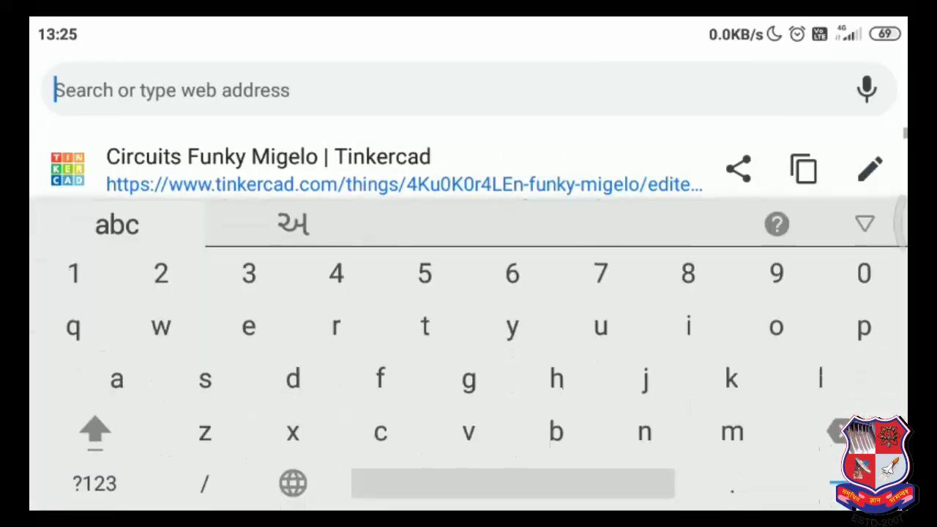
# Step: Go back with the floating quick ball, then show the recent apps with Chrome and Mi Doc Viewer
pyautogui.click(900, 233)
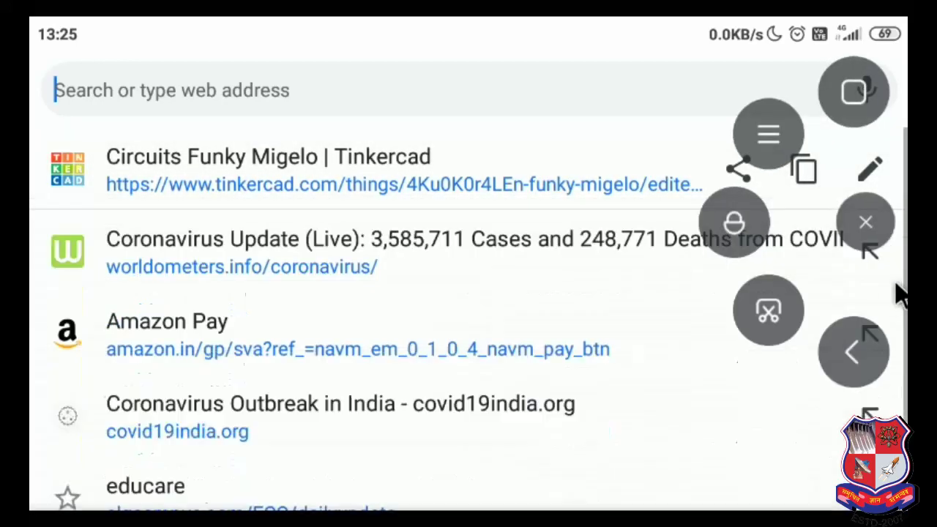
pyautogui.click(839, 354)
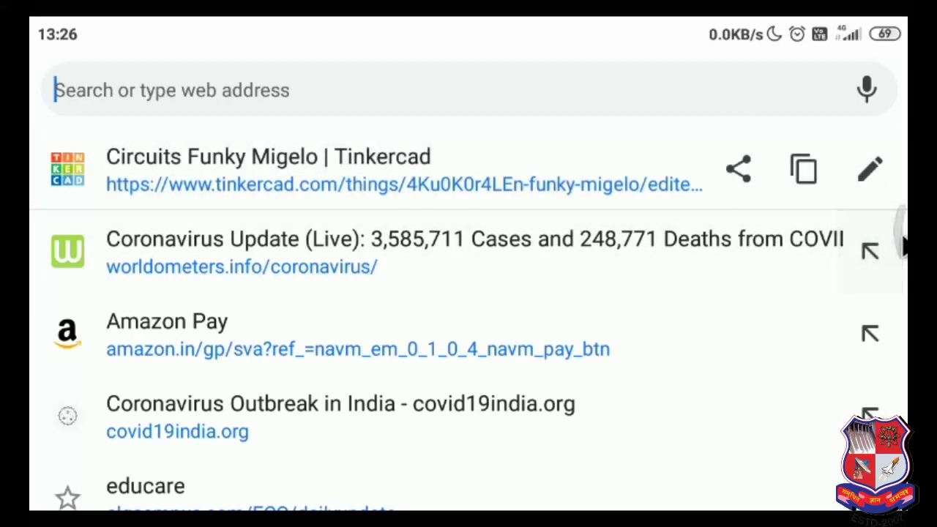
pyautogui.click(903, 238)
pyautogui.click(775, 153)
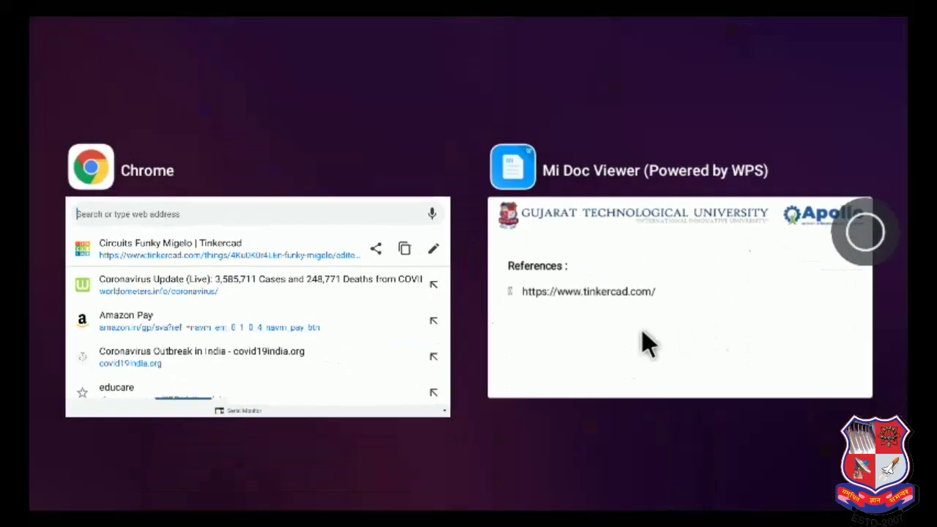
pyautogui.click(657, 328)
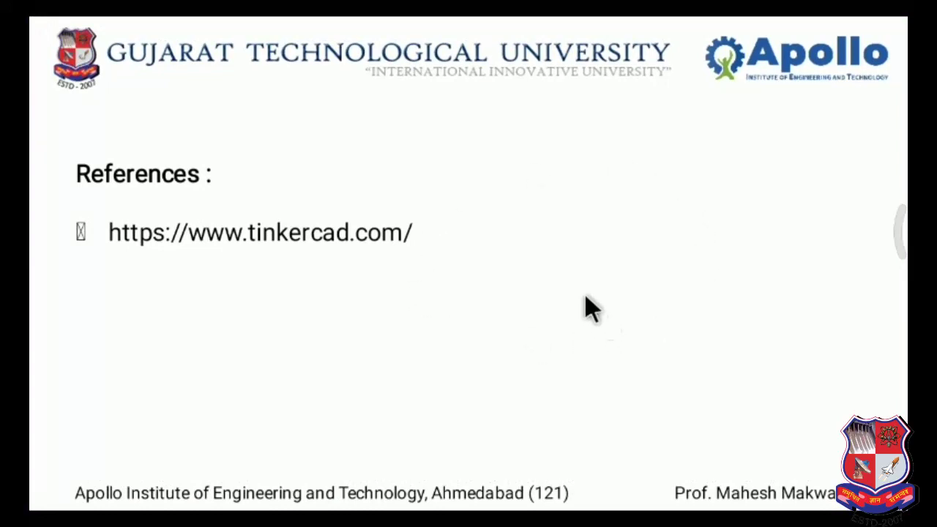
pyautogui.click(495, 256)
pyautogui.click(157, 286)
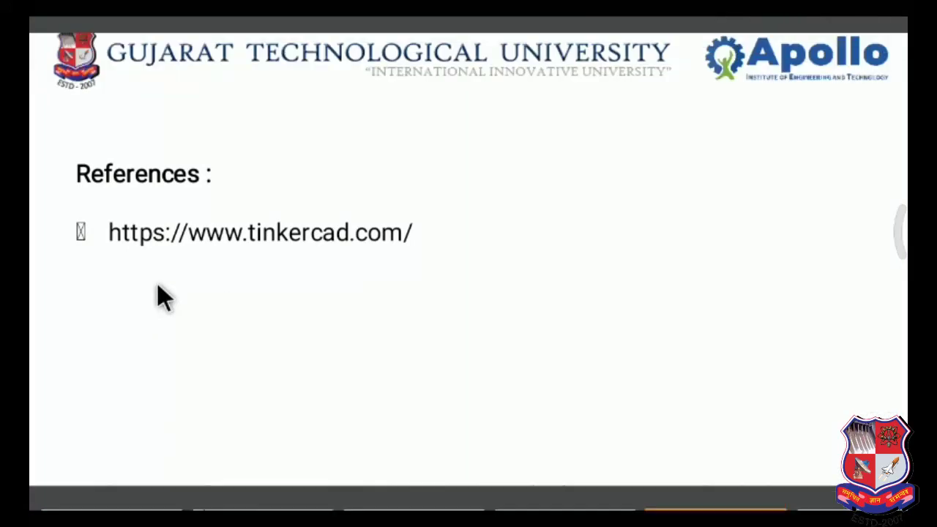
pyautogui.click(157, 284)
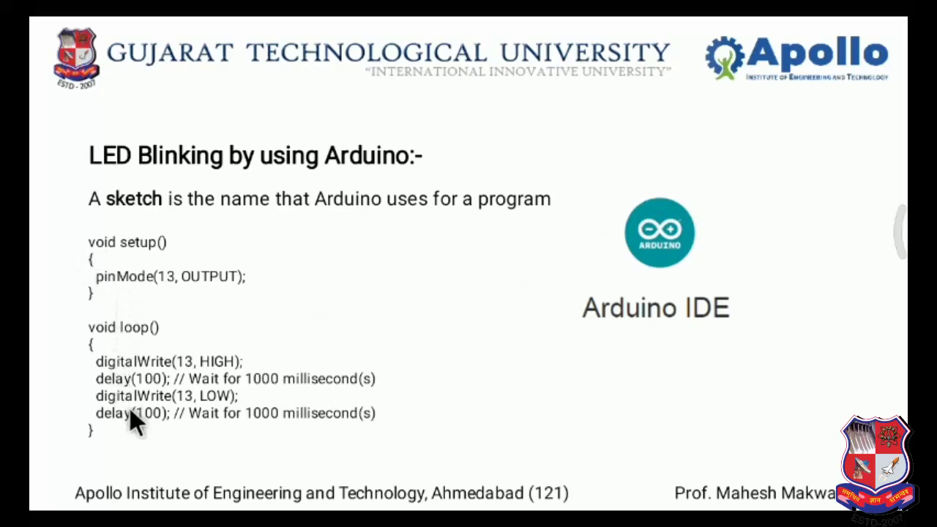
pyautogui.click(693, 394)
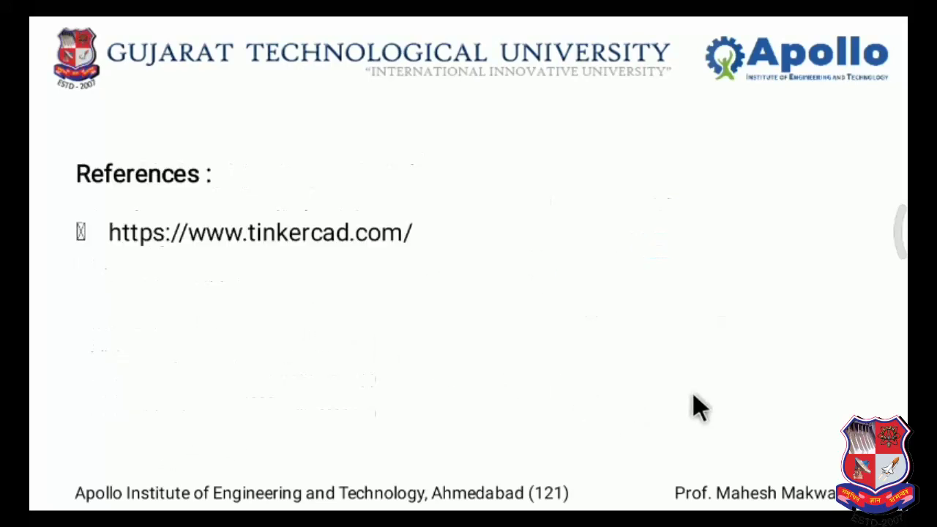
pyautogui.click(903, 246)
pyautogui.click(785, 159)
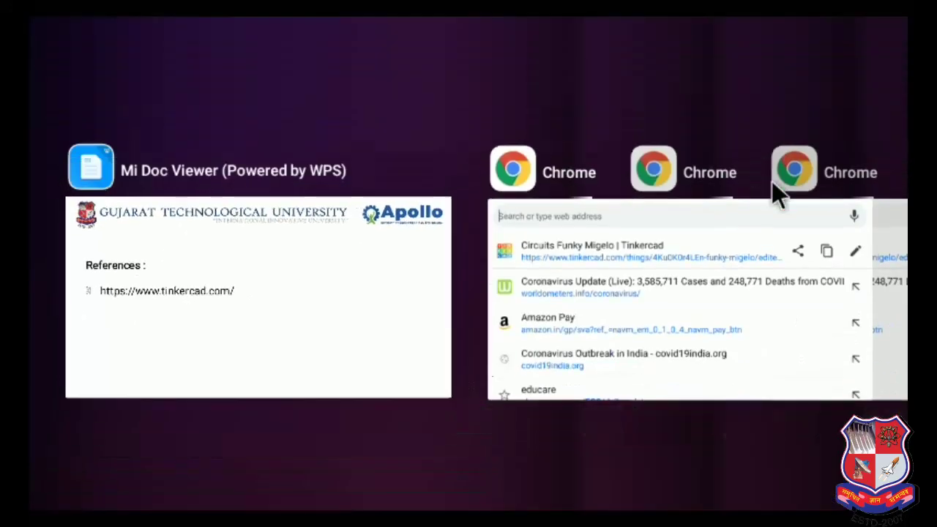
pyautogui.click(671, 296)
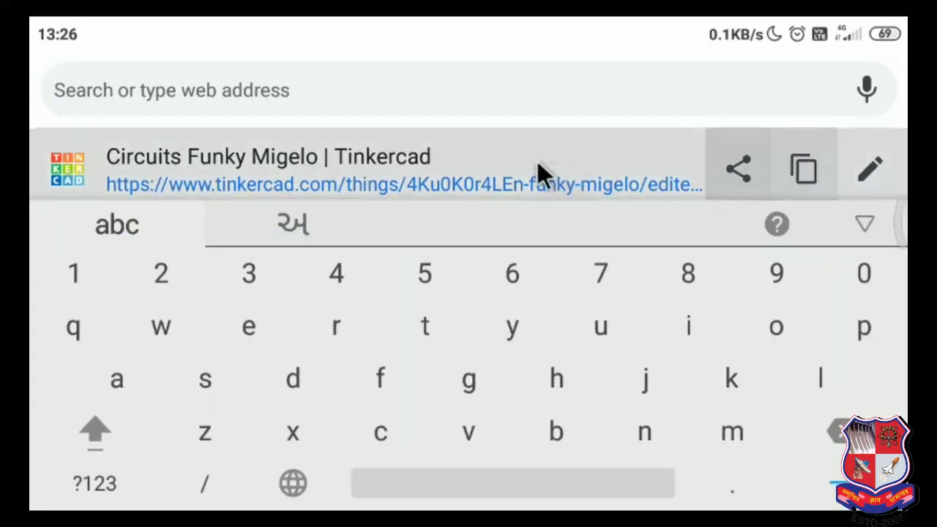
# Step: Reload the Led blink design from the Circuits Funky Migelo address suggestion, showing the wired circuit and Basic components library
pyautogui.click(537, 173)
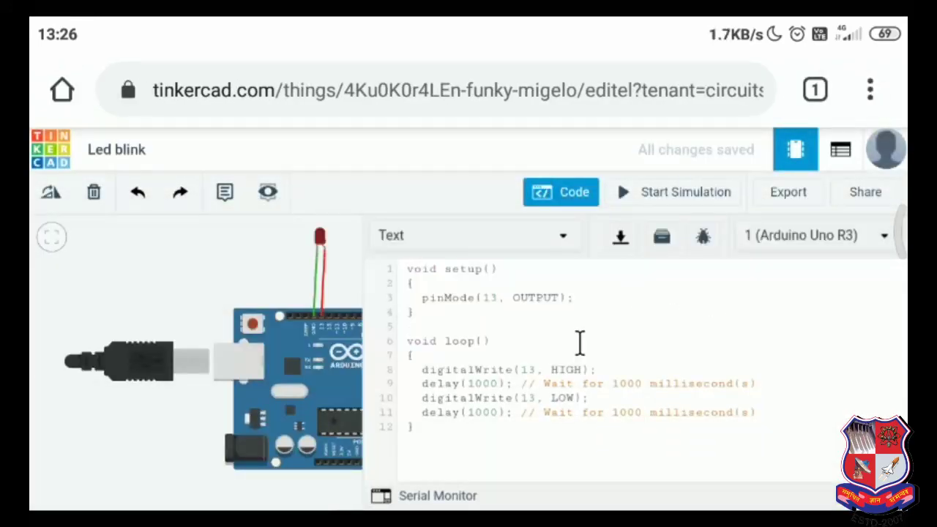
pyautogui.click(492, 384)
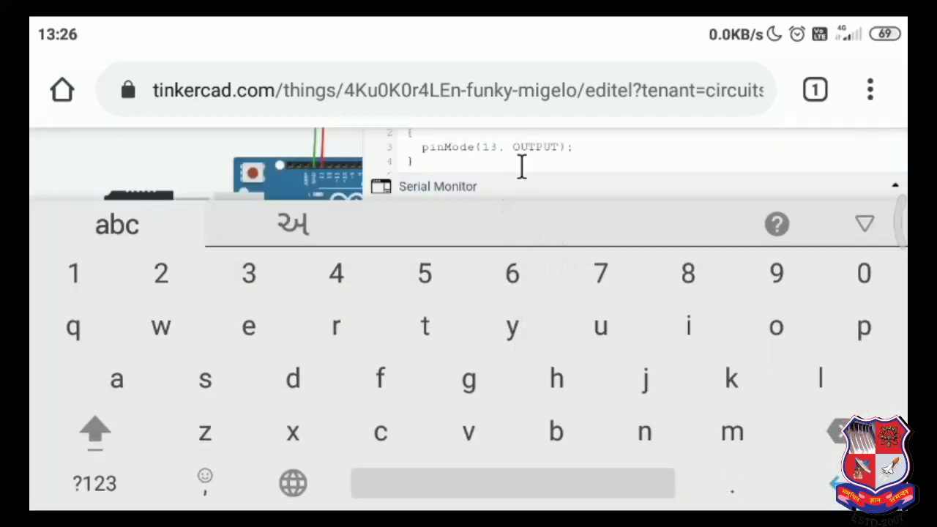
pyautogui.click(668, 73)
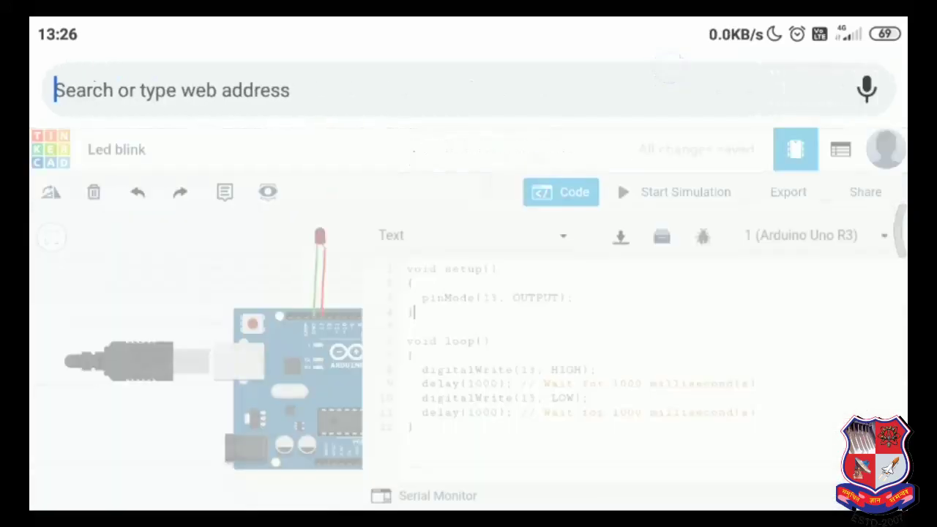
pyautogui.click(521, 164)
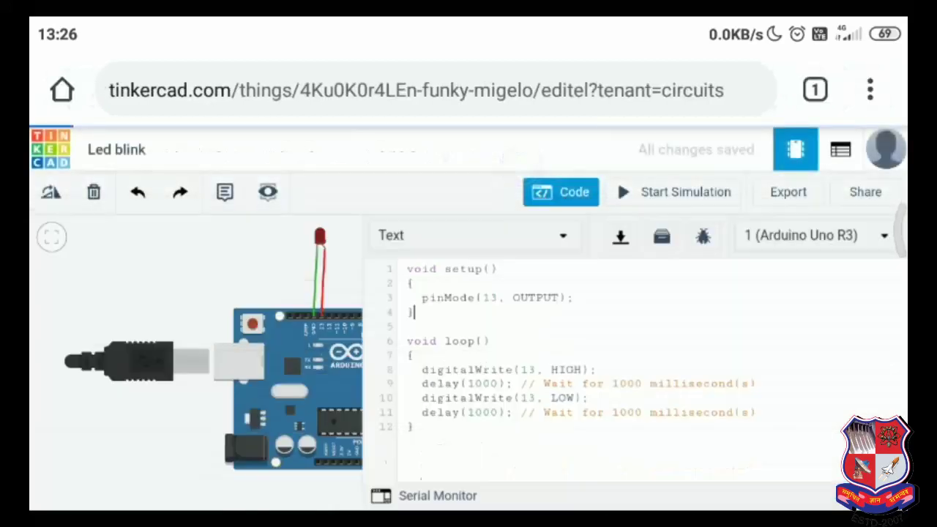
pyautogui.click(503, 389)
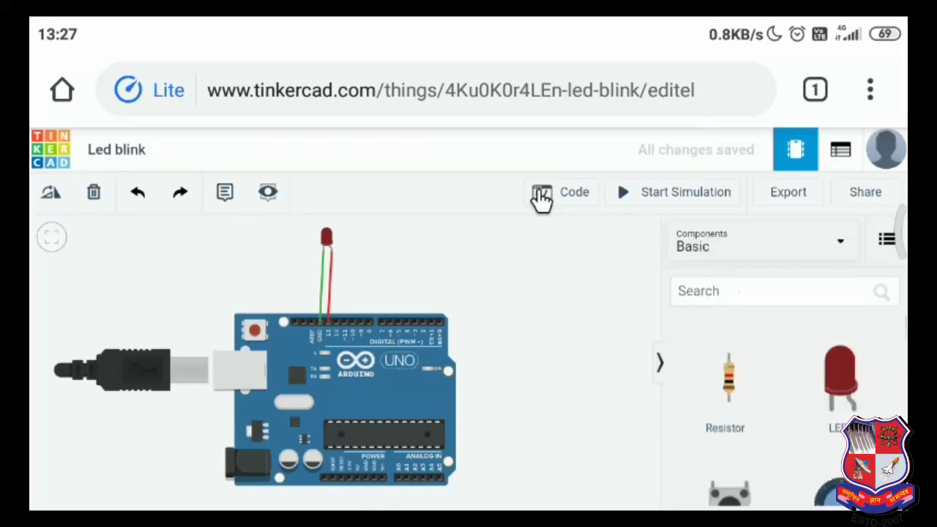
# Step: Run and stop the simulation, then open and close the Export options without downloading
pyautogui.click(671, 201)
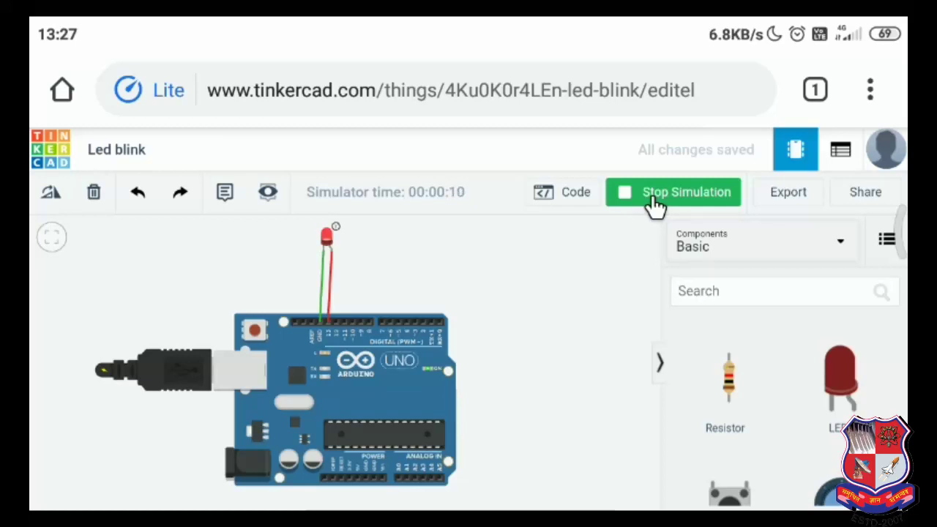
pyautogui.click(655, 205)
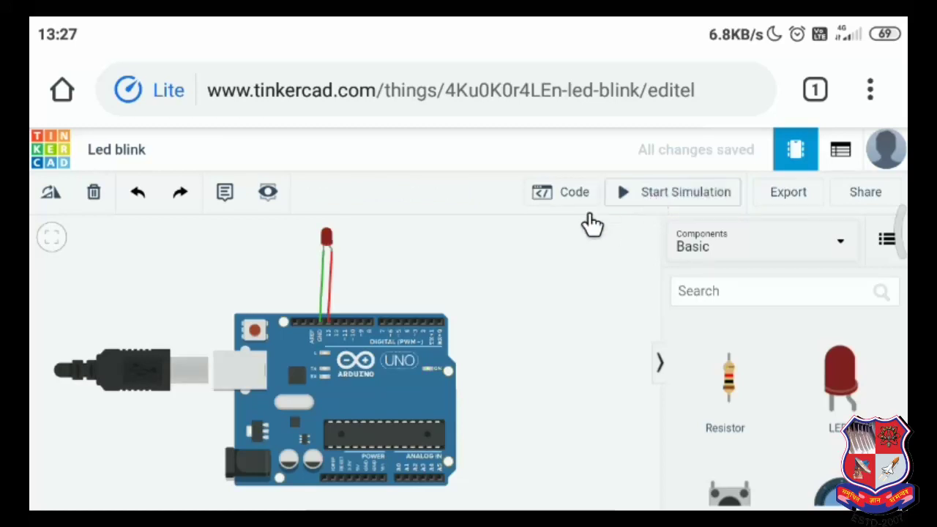
pyautogui.click(789, 196)
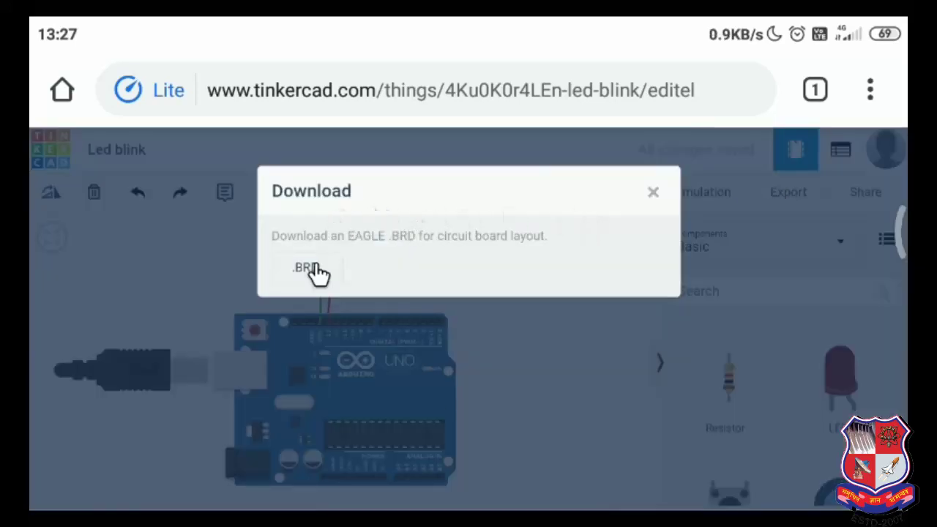
pyautogui.click(654, 192)
# Step: Open and close the Share options, then show the Component List with Arduino Uno R3 (U1) and Red LED (D1)
pyautogui.click(865, 194)
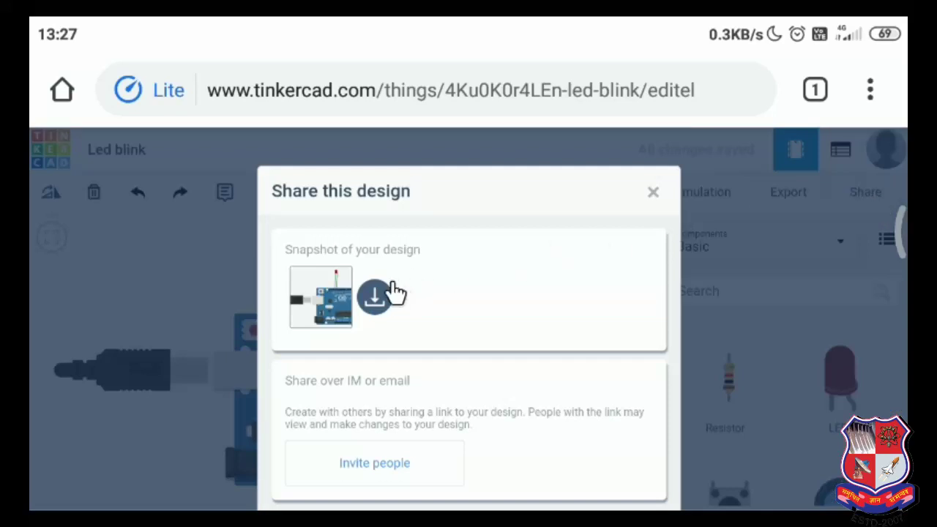
pyautogui.click(654, 194)
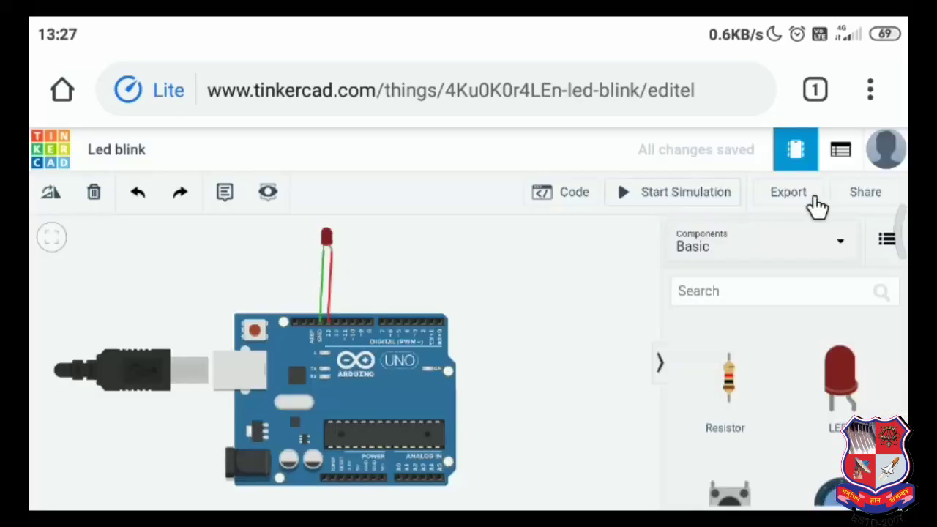
pyautogui.click(840, 162)
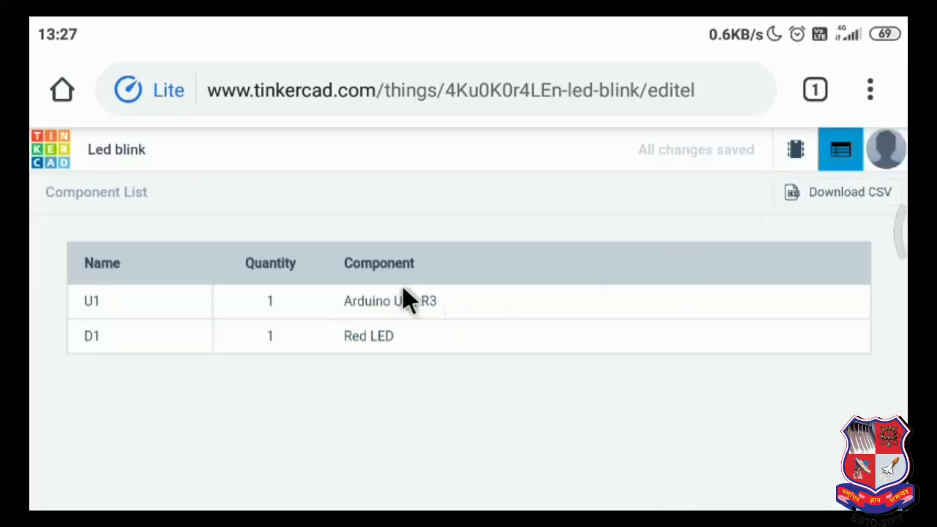
# Step: Return to the circuit view, place an annotation near the LED, then delete it
pyautogui.click(795, 153)
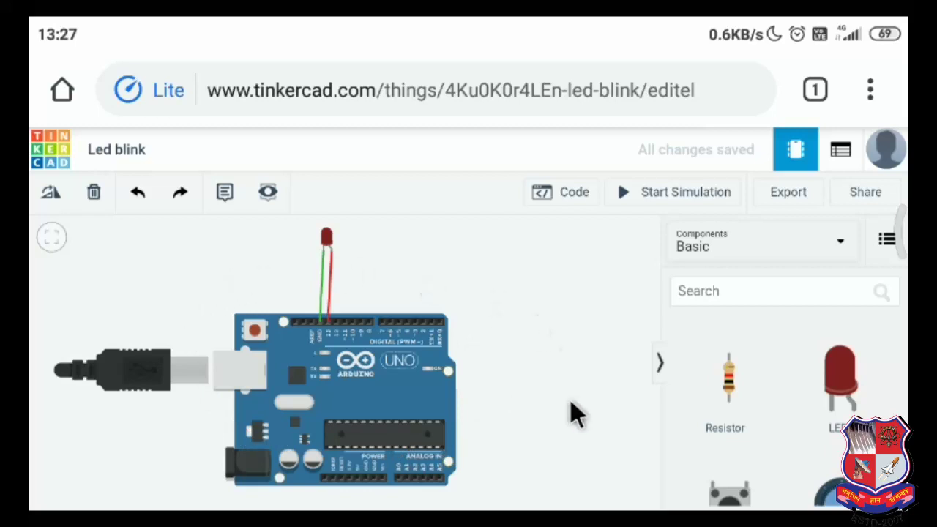
pyautogui.click(225, 193)
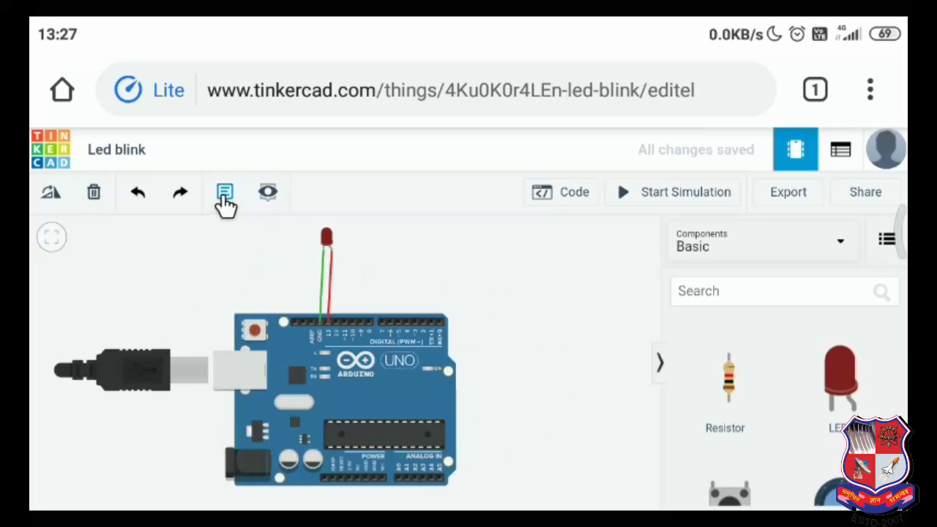
pyautogui.click(301, 234)
pyautogui.moveTo(301, 234); pyautogui.dragTo(283, 244)
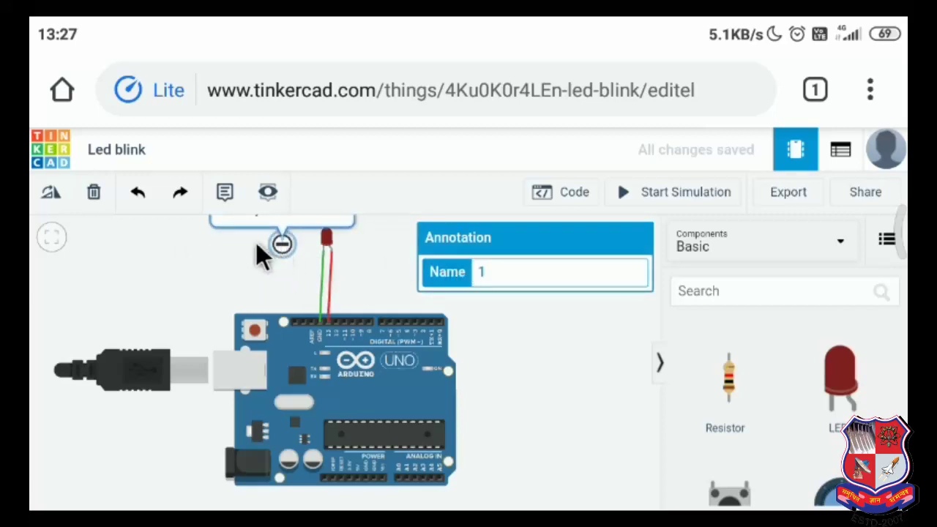
pyautogui.click(96, 200)
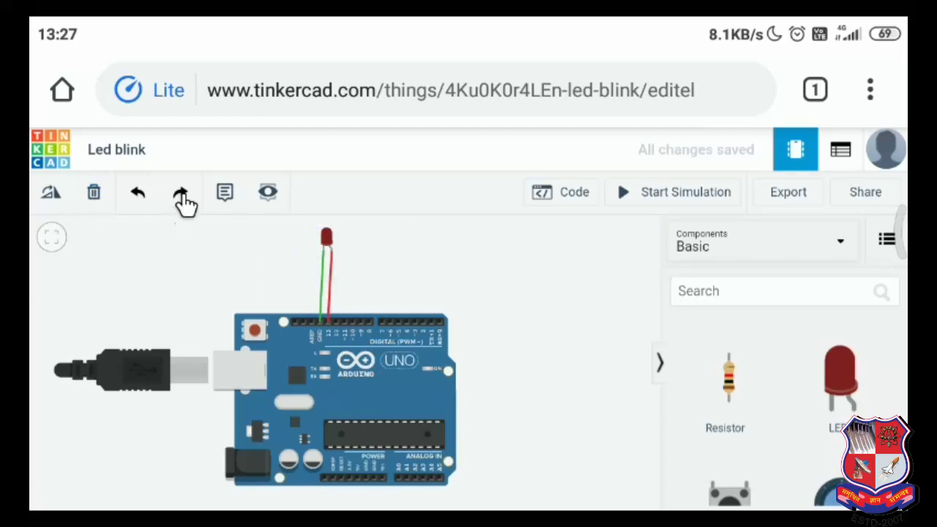
# Step: Rotate the LED twice, then undo both rotations so it stands upright again
pyautogui.click(324, 236)
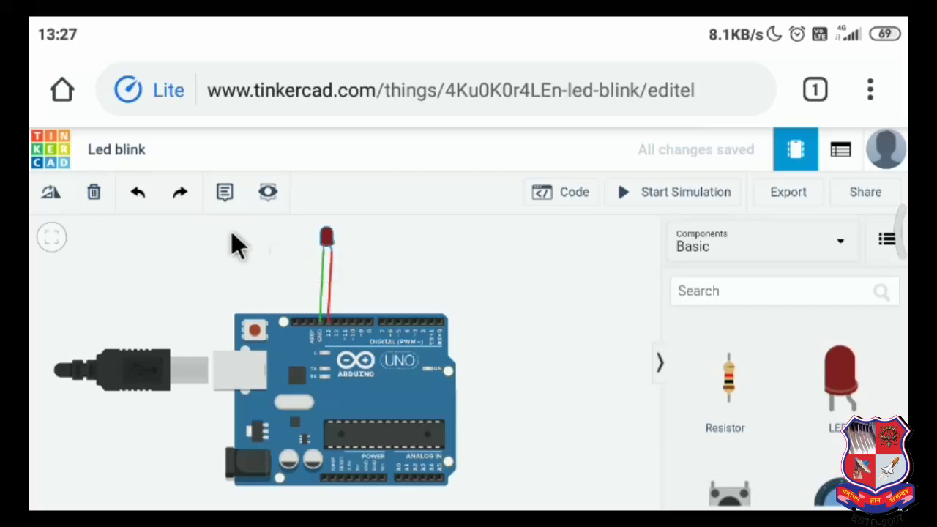
pyautogui.click(51, 197)
pyautogui.click(51, 196)
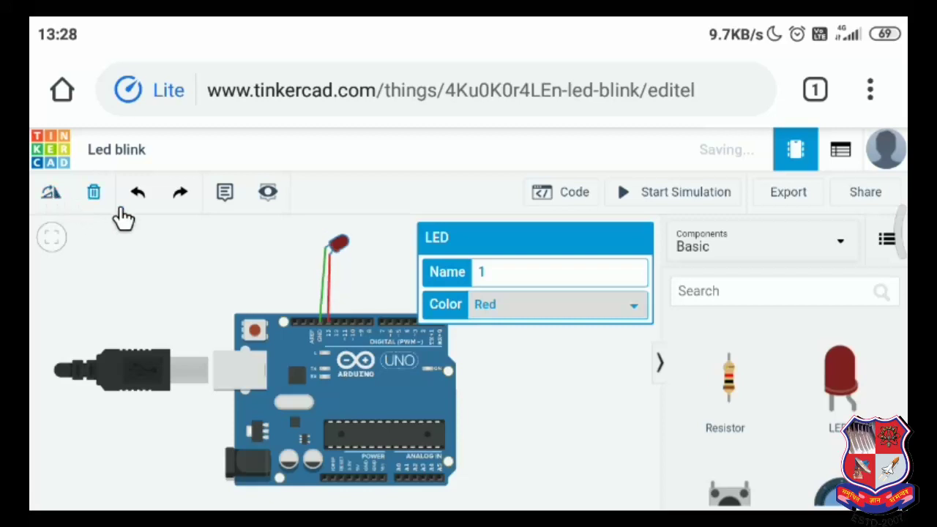
pyautogui.click(137, 192)
pyautogui.click(137, 192)
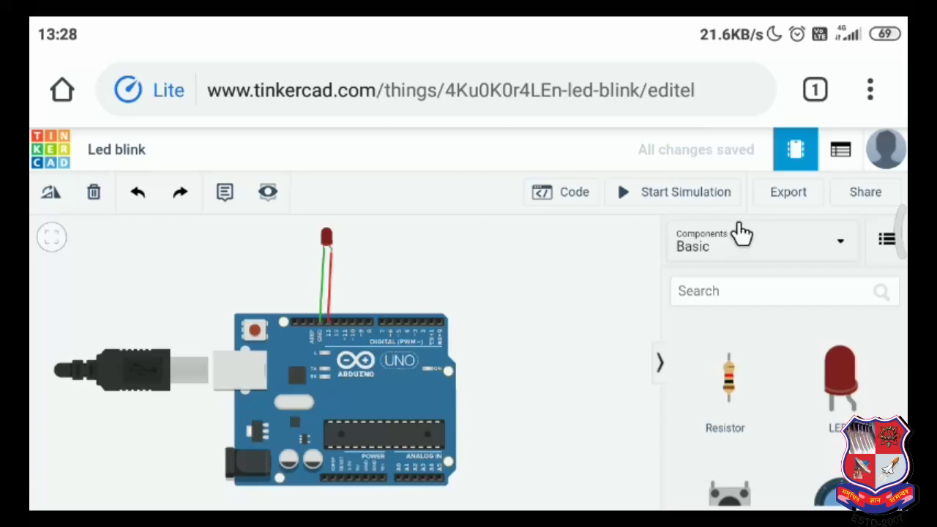
# Step: Restart the Led blink simulation and browse down the Basic components list and back to the top
pyautogui.click(681, 198)
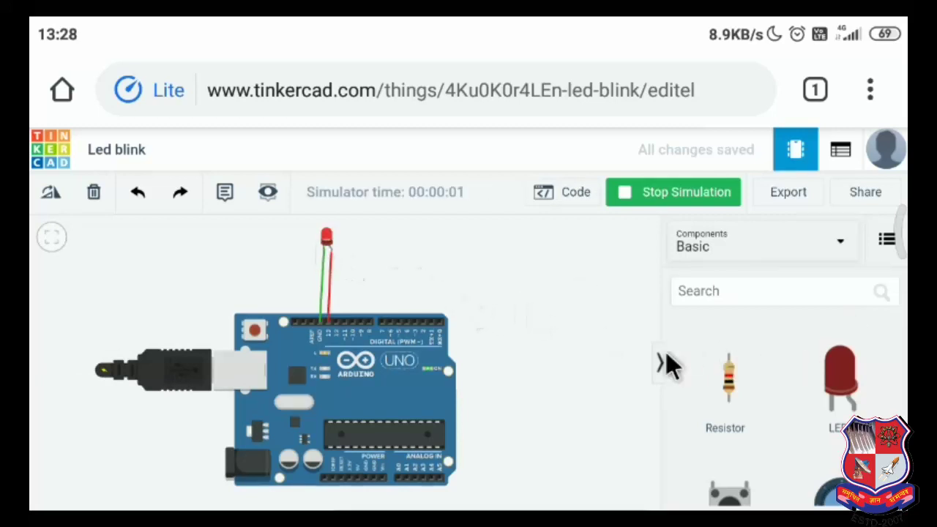
pyautogui.scroll(-5, 752, 377)
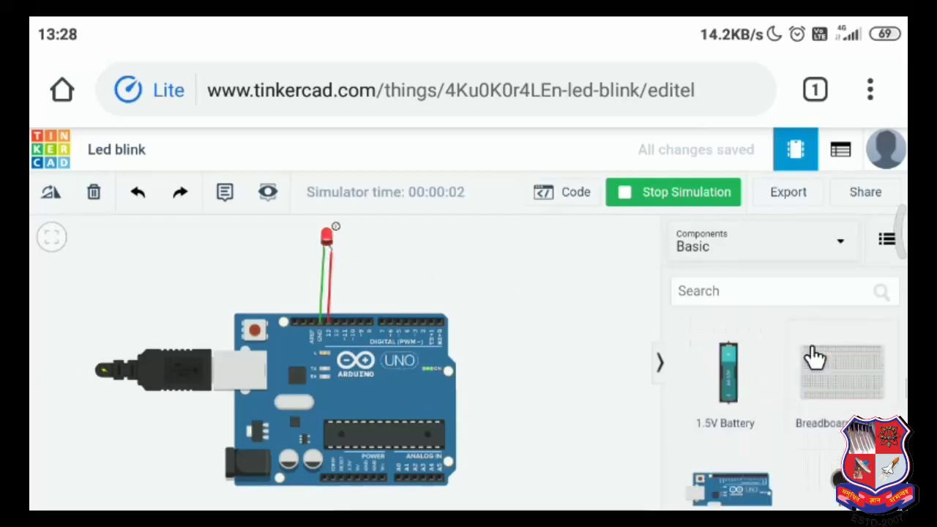
pyautogui.scroll(-3, 816, 360)
pyautogui.scroll(-5, 810, 359)
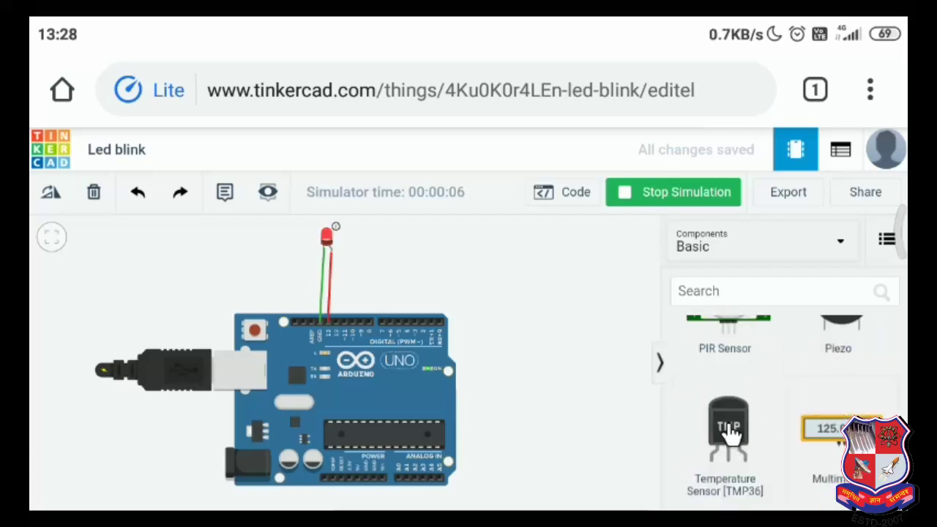
pyautogui.scroll(3, 769, 414)
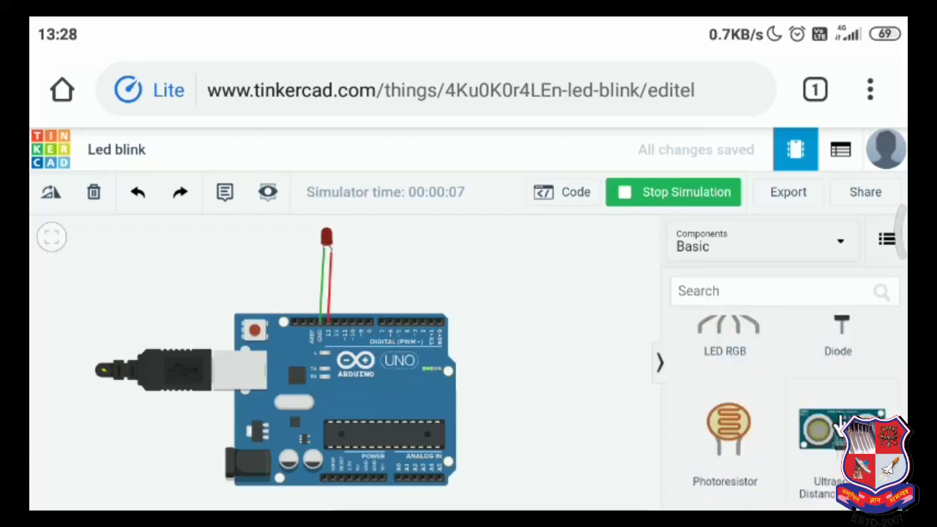
pyautogui.scroll(2, 843, 424)
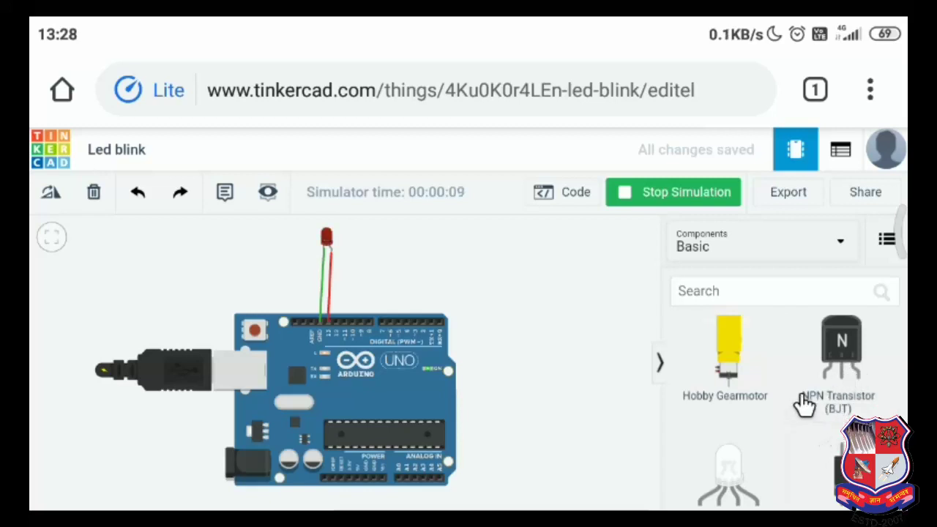
pyautogui.scroll(4, 801, 403)
pyautogui.scroll(4, 804, 401)
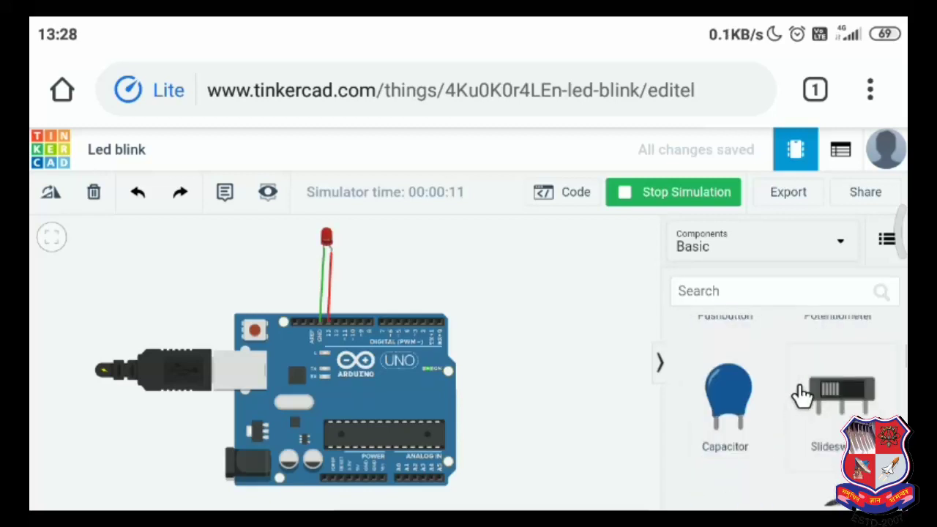
pyautogui.scroll(1, 801, 396)
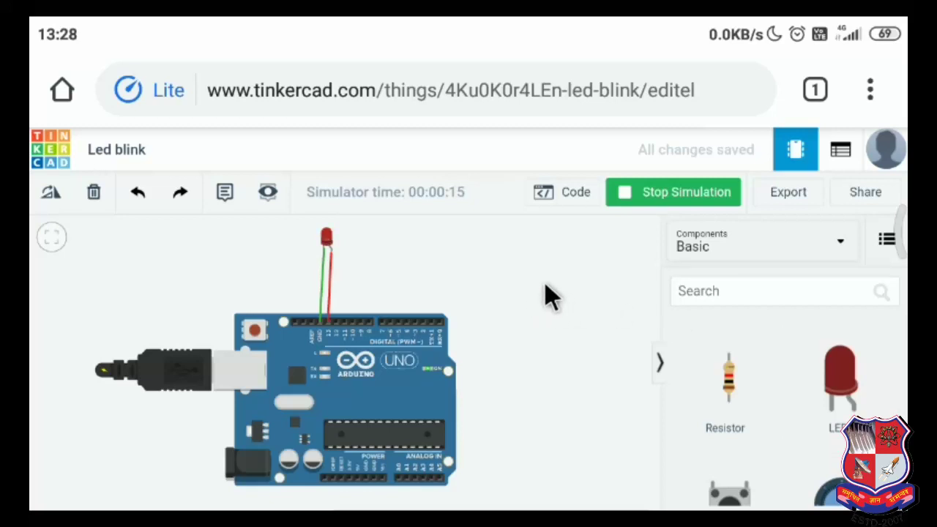
# Step: Switch to Mi Doc Viewer via recent apps and show the References slide 5 with thumbnails
pyautogui.click(904, 242)
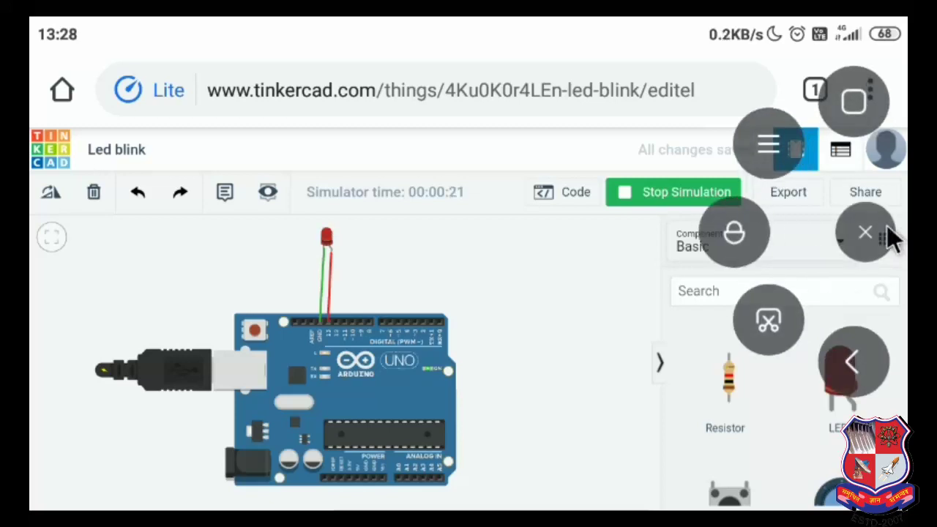
pyautogui.click(773, 150)
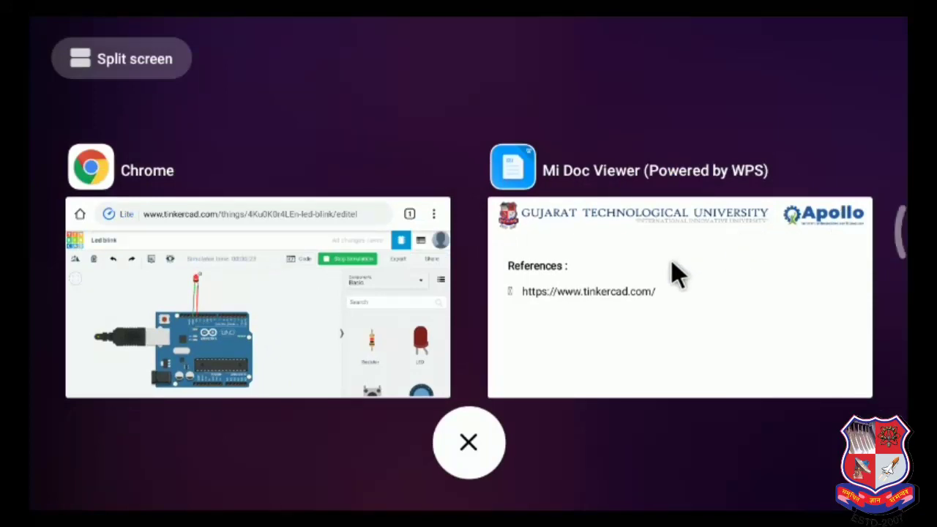
pyautogui.click(695, 292)
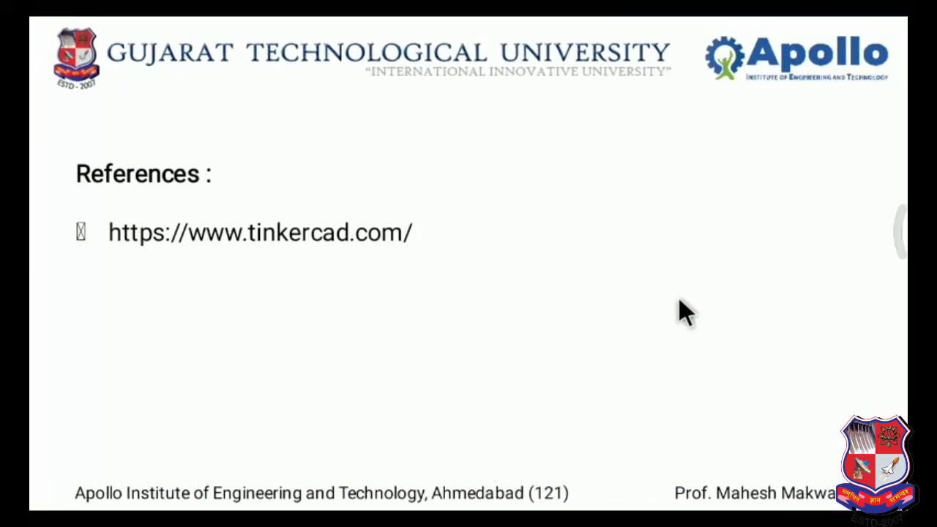
pyautogui.click(682, 315)
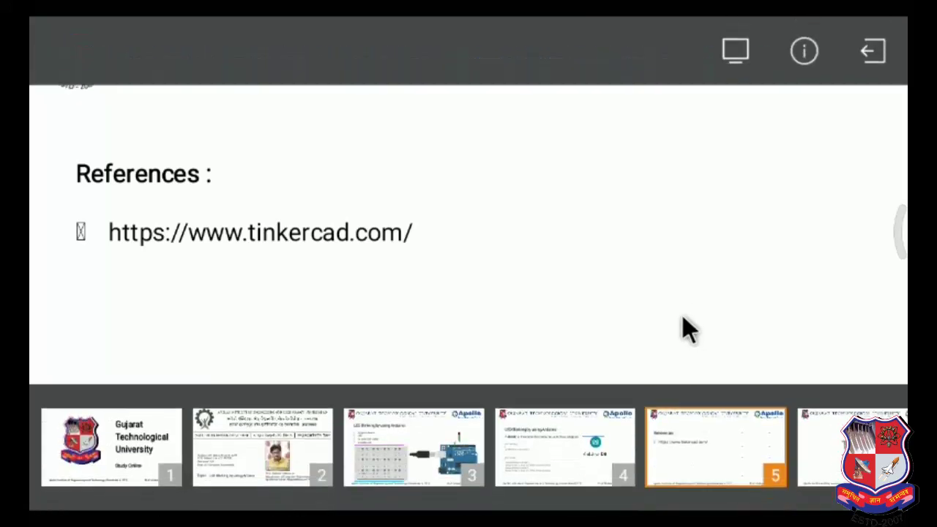